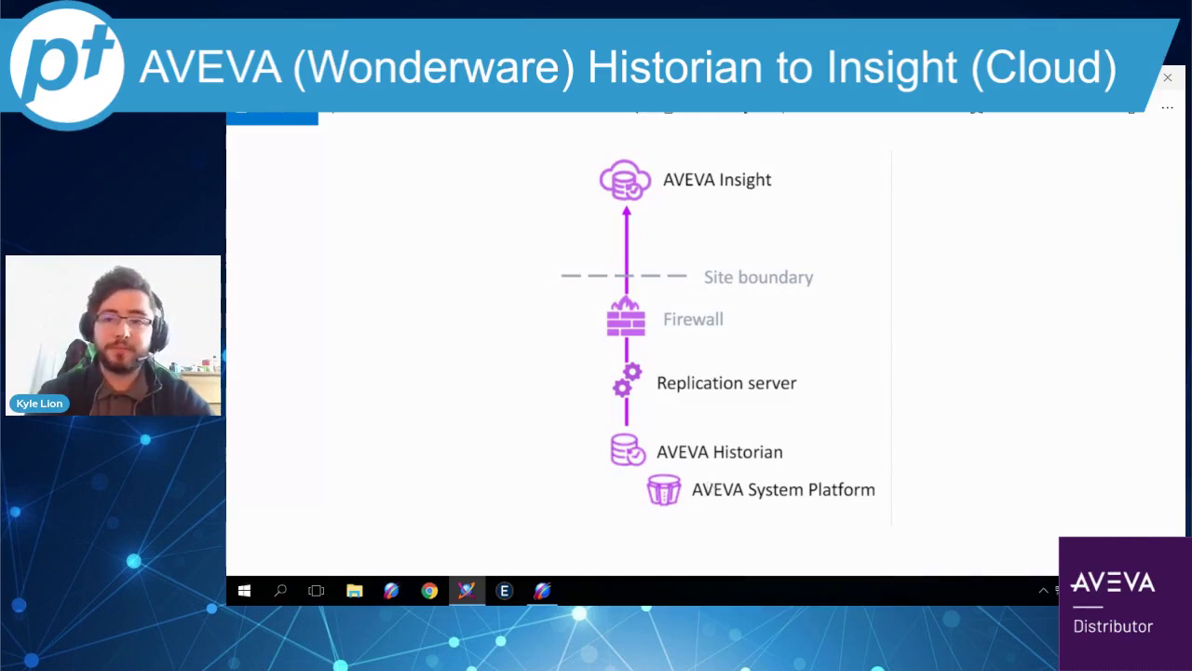
# Close the DoughBin_001 object editor in the System Platform IDE, leaving only the Model tree.
pyautogui.hotkey('alt', 'Tab')
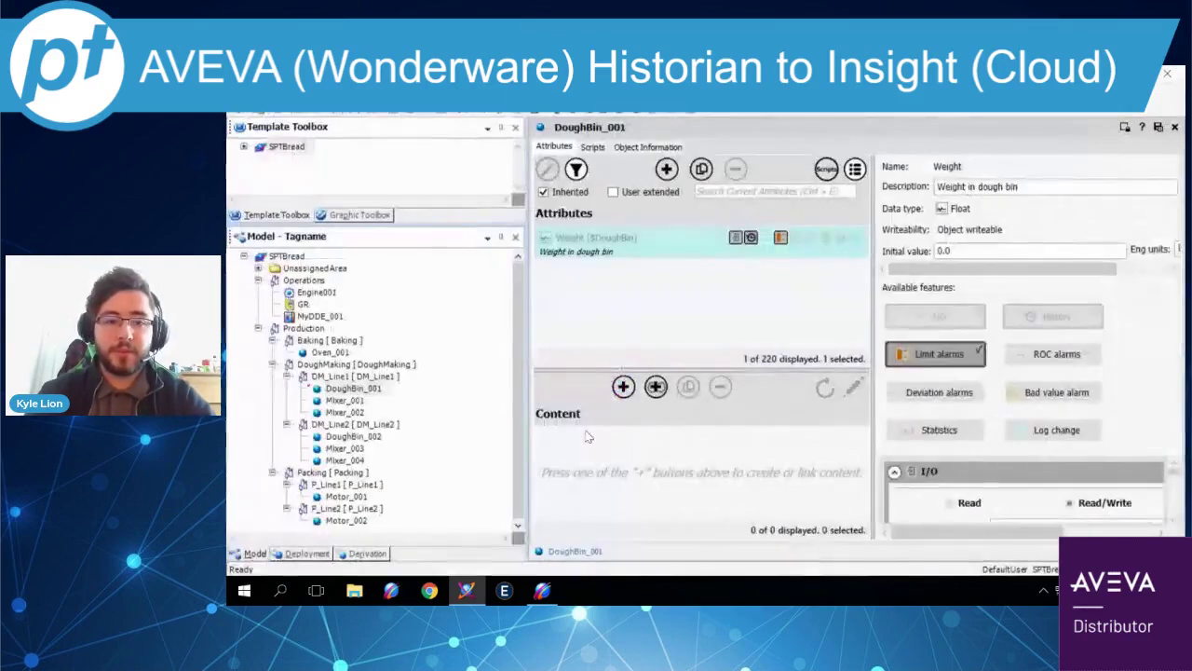
pyautogui.click(1175, 129)
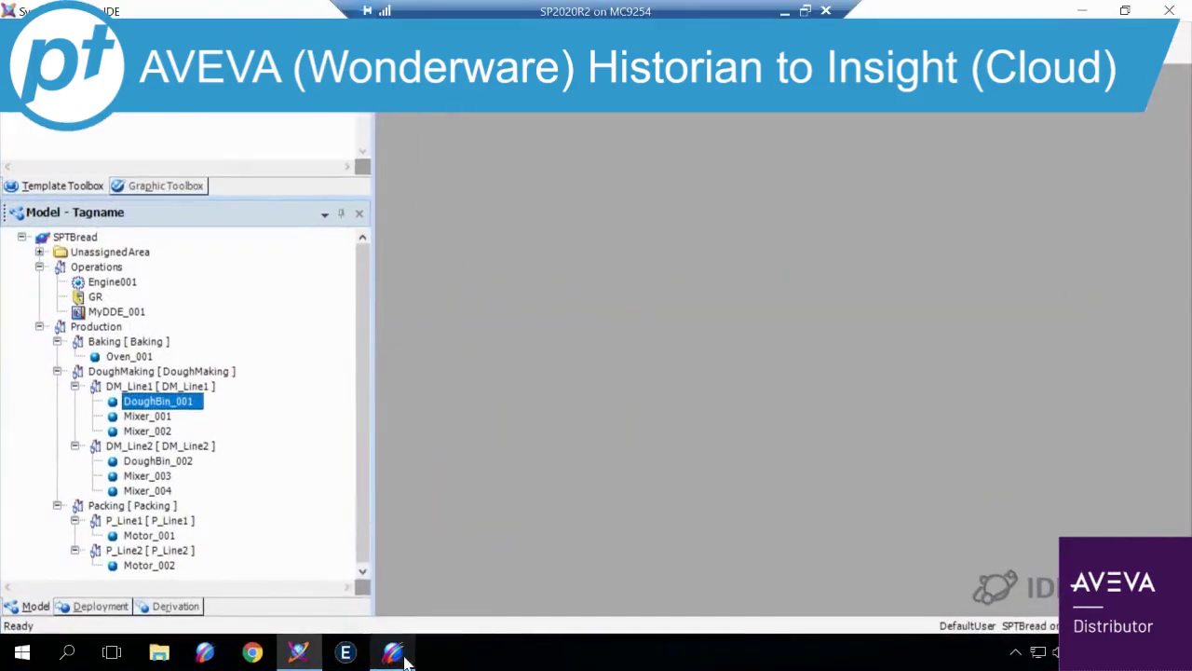
# Expand Configuration Editor > System Configuration > Replication > Replication Servers and choose New Replication Server.
pyautogui.moveTo(548, 593)
pyautogui.click(410, 612)
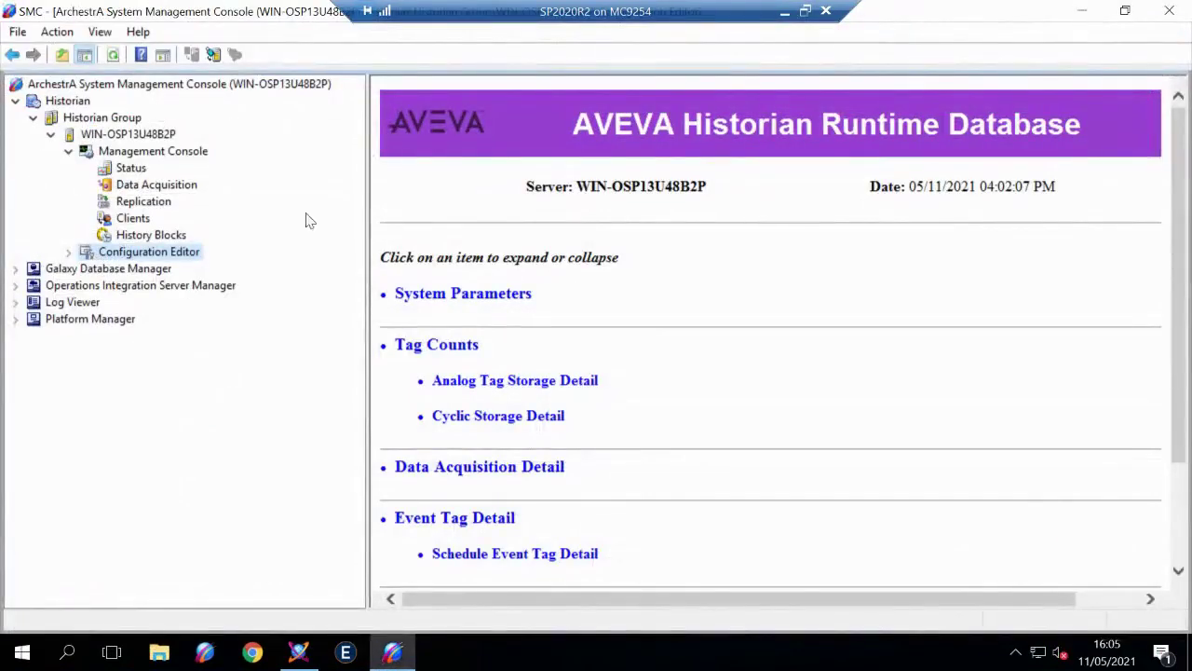
pyautogui.click(69, 252)
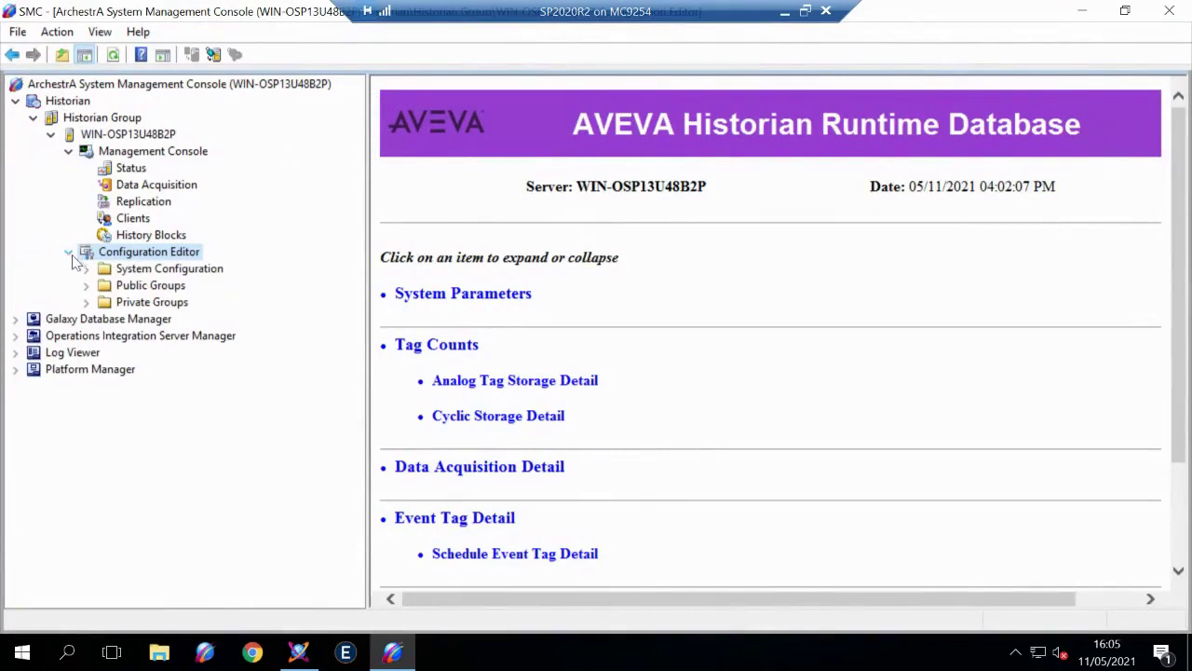
pyautogui.click(86, 270)
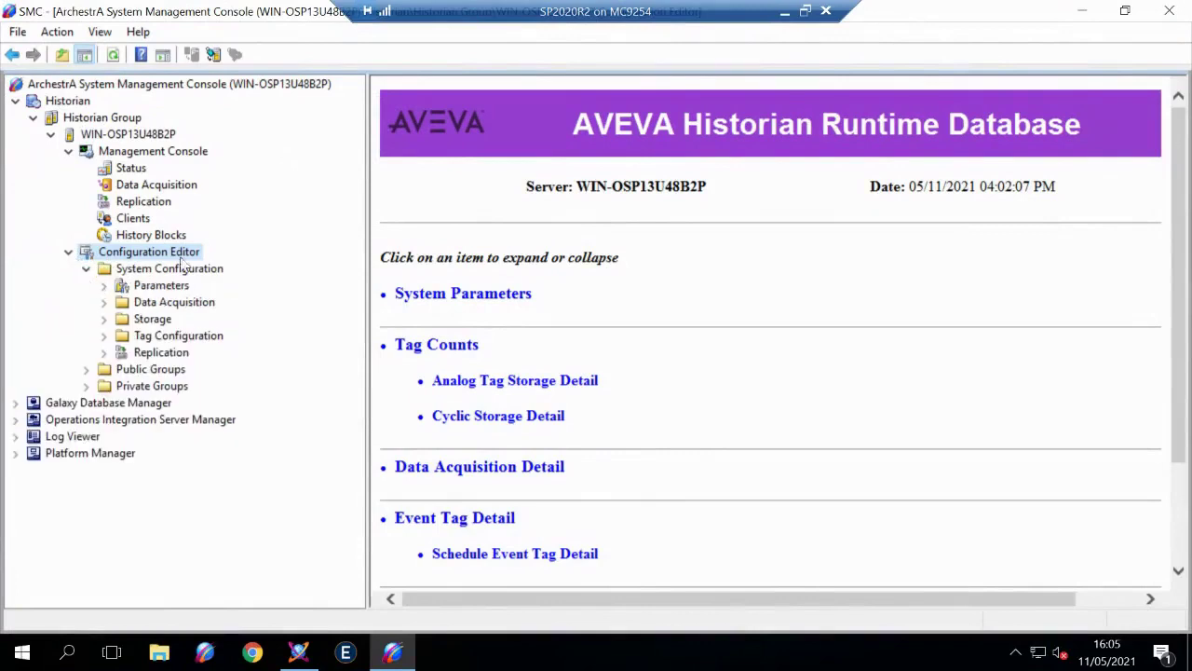
pyautogui.click(104, 353)
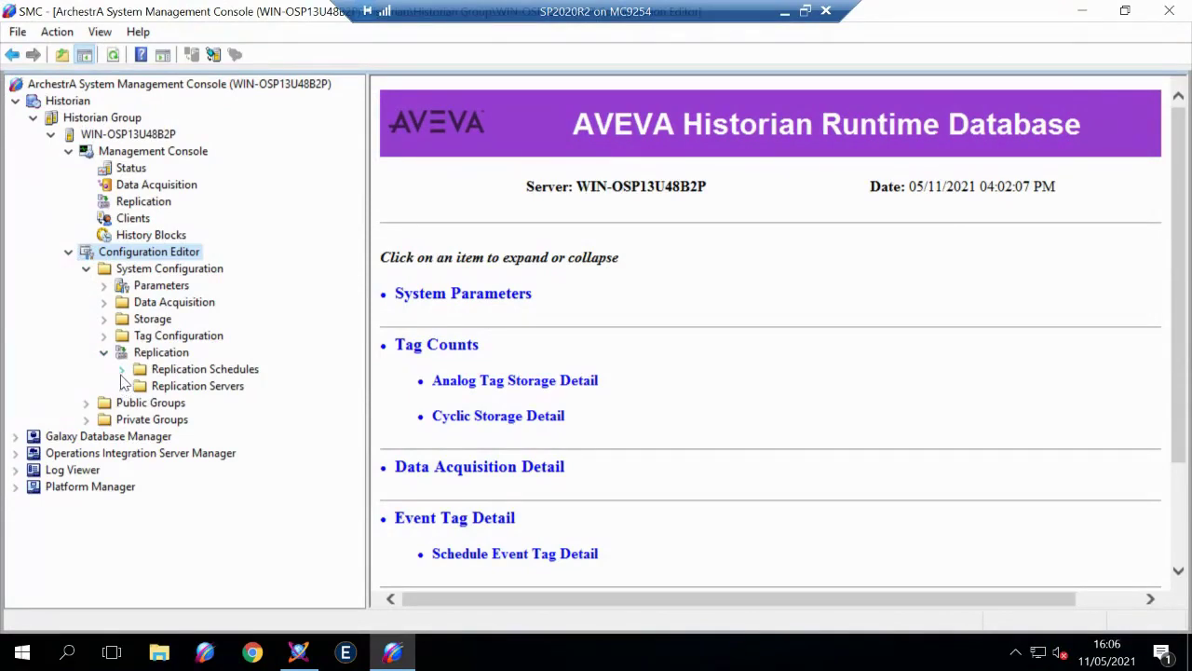
pyautogui.click(122, 385)
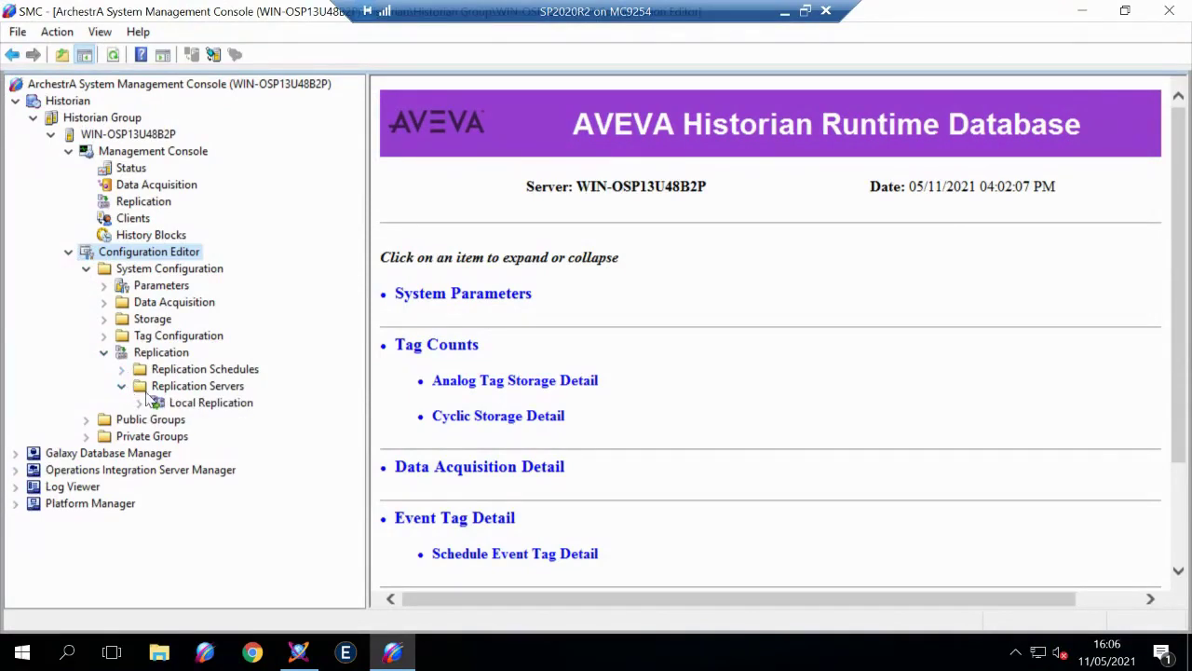
pyautogui.rightClick(207, 388)
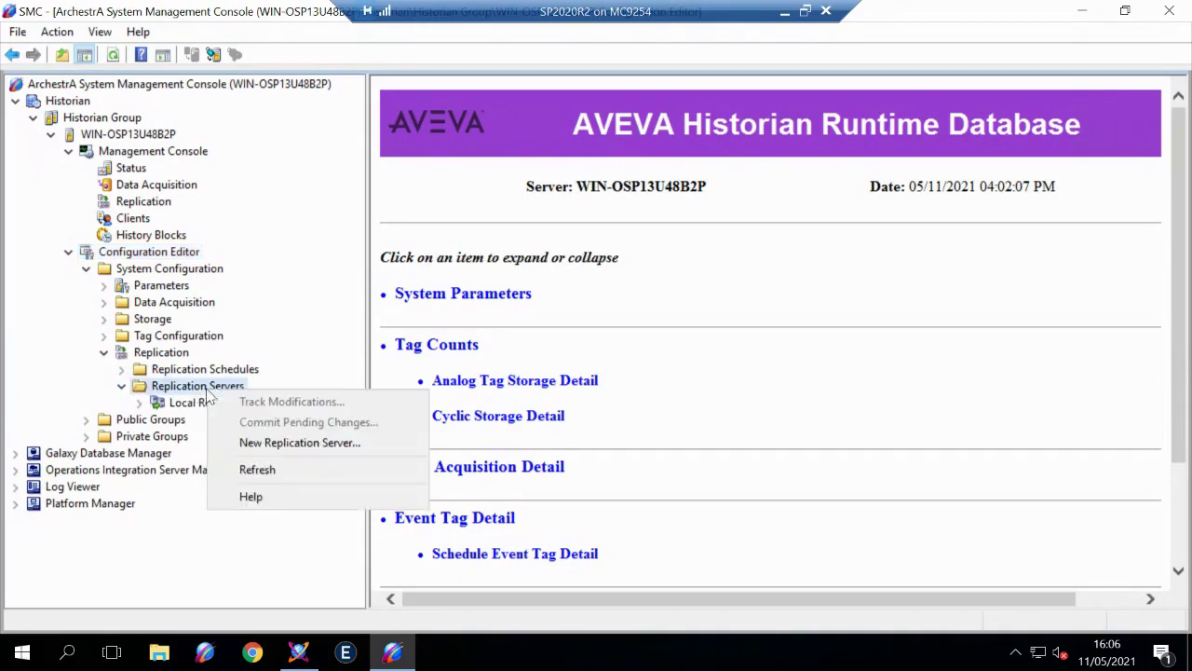
pyautogui.click(265, 443)
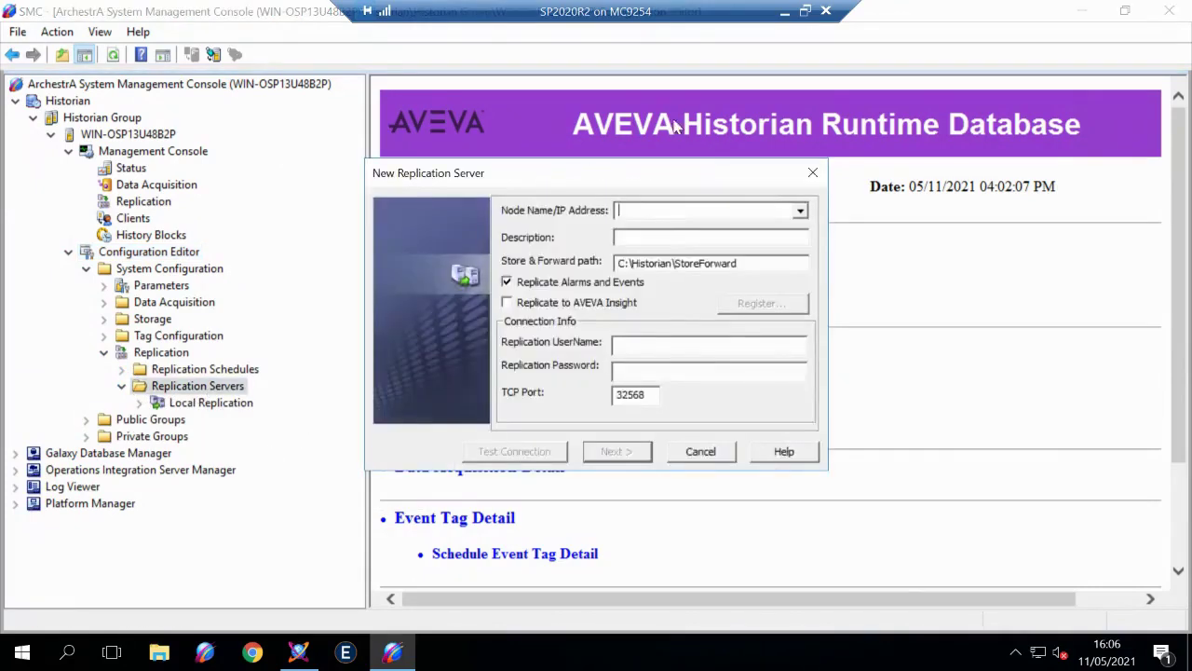
# Name the server 'Insight', enable Replicate to AVEVA Insight, and begin registration.
pyautogui.write('Insight')
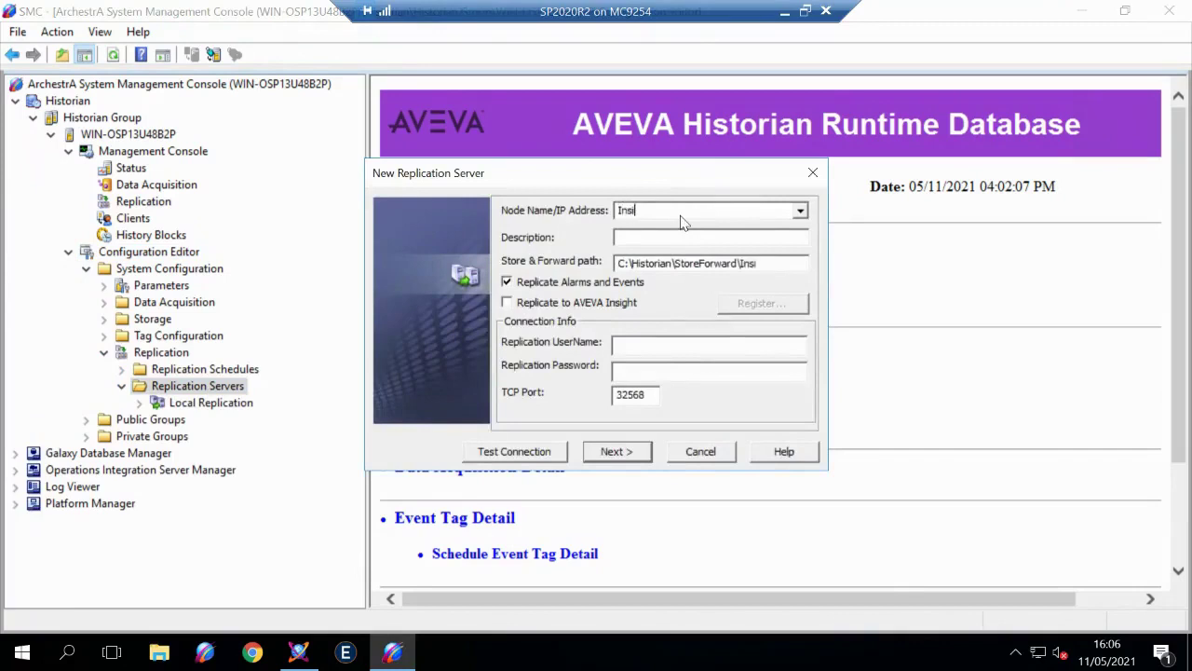
pyautogui.click(514, 305)
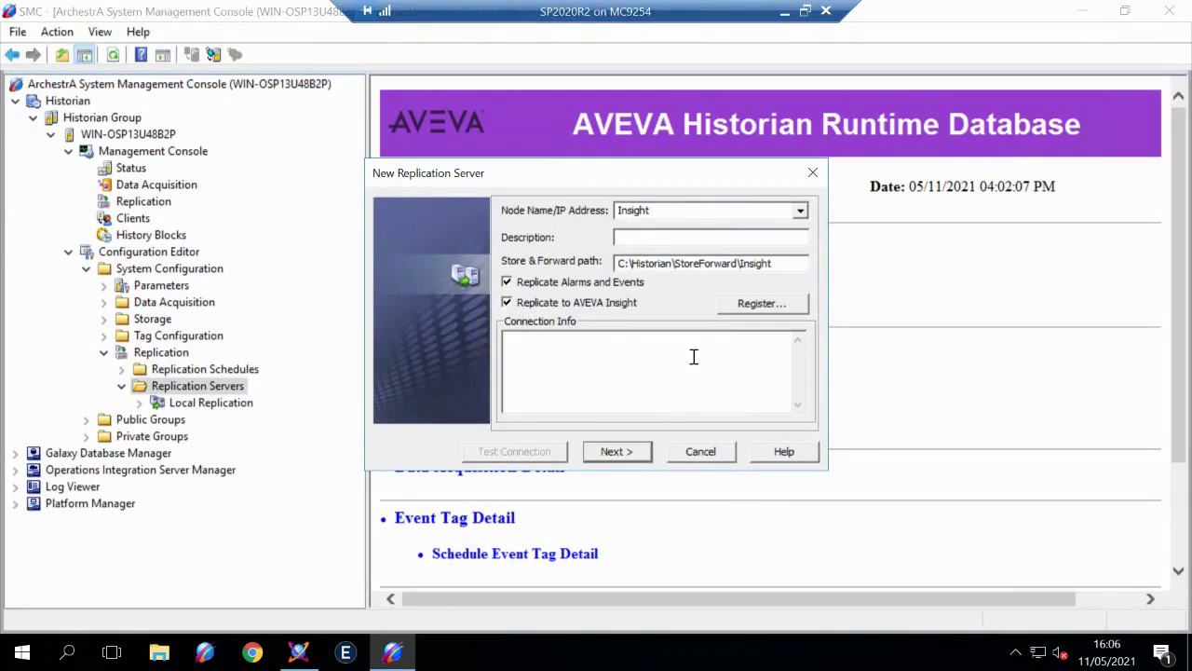
pyautogui.click(759, 303)
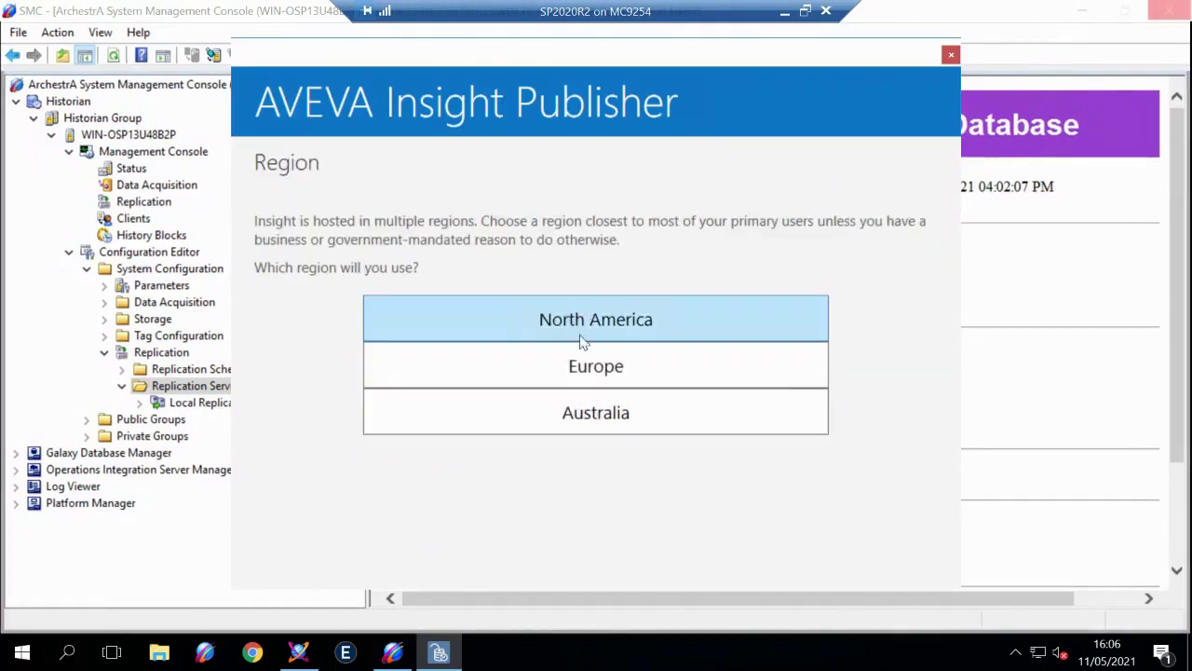
# Choose the Europe region and sign in with the existing Insight account's password.
pyautogui.click(638, 367)
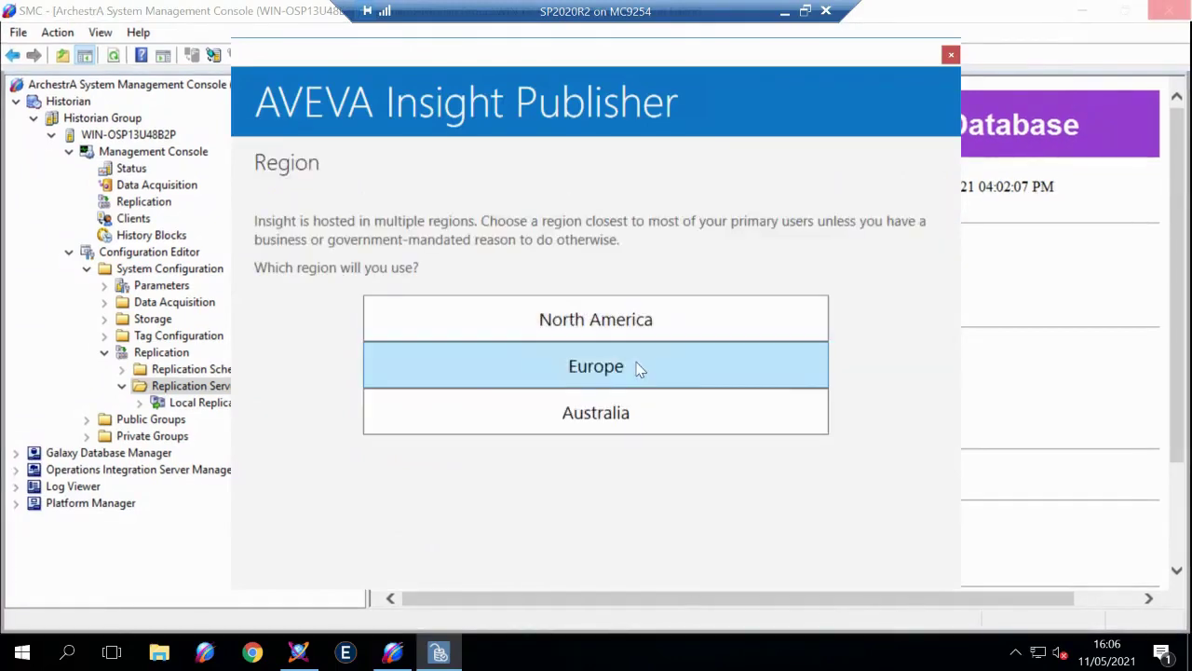
pyautogui.click(639, 367)
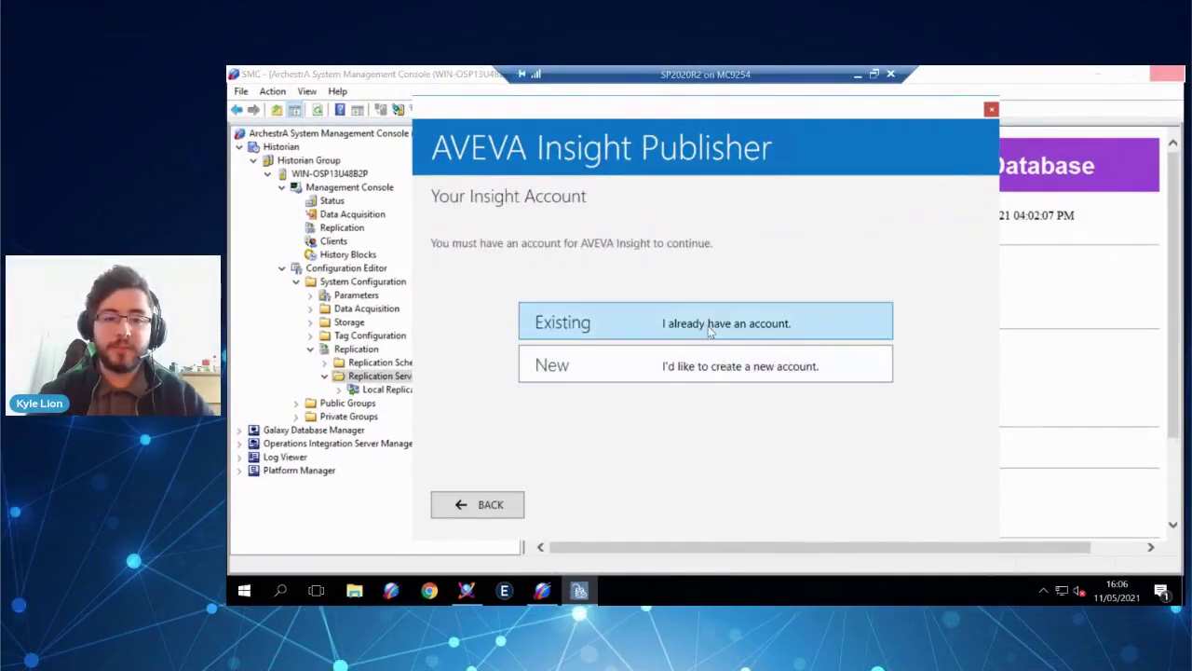
pyautogui.click(707, 325)
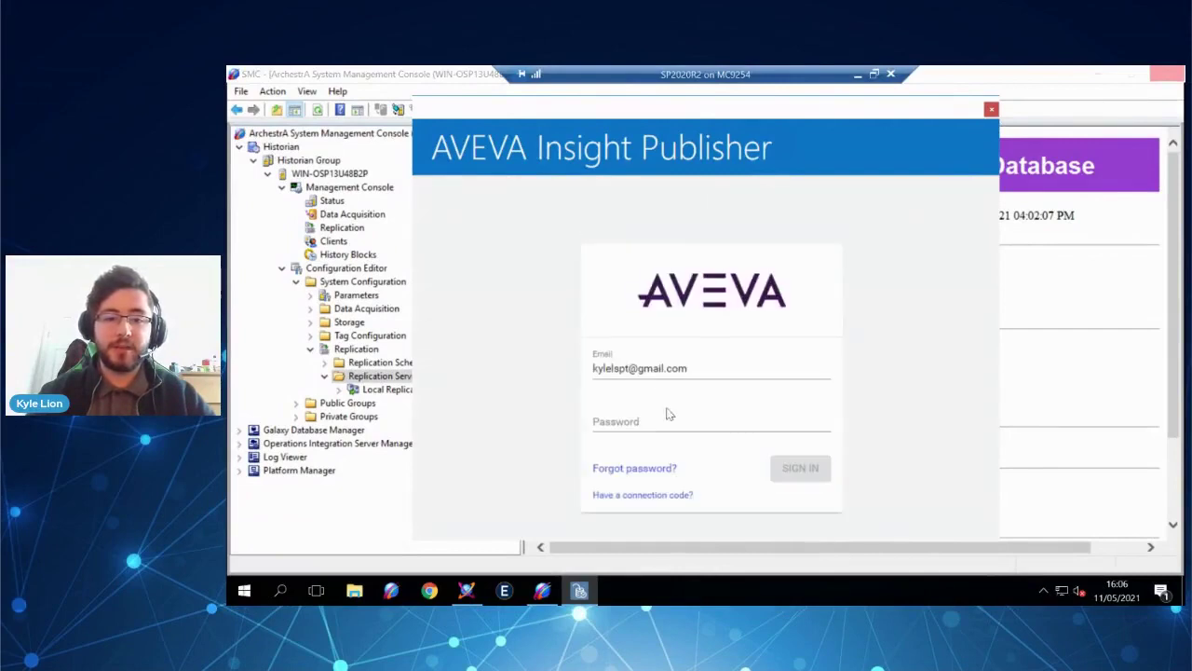
pyautogui.click(667, 420)
pyautogui.write('•••••••')
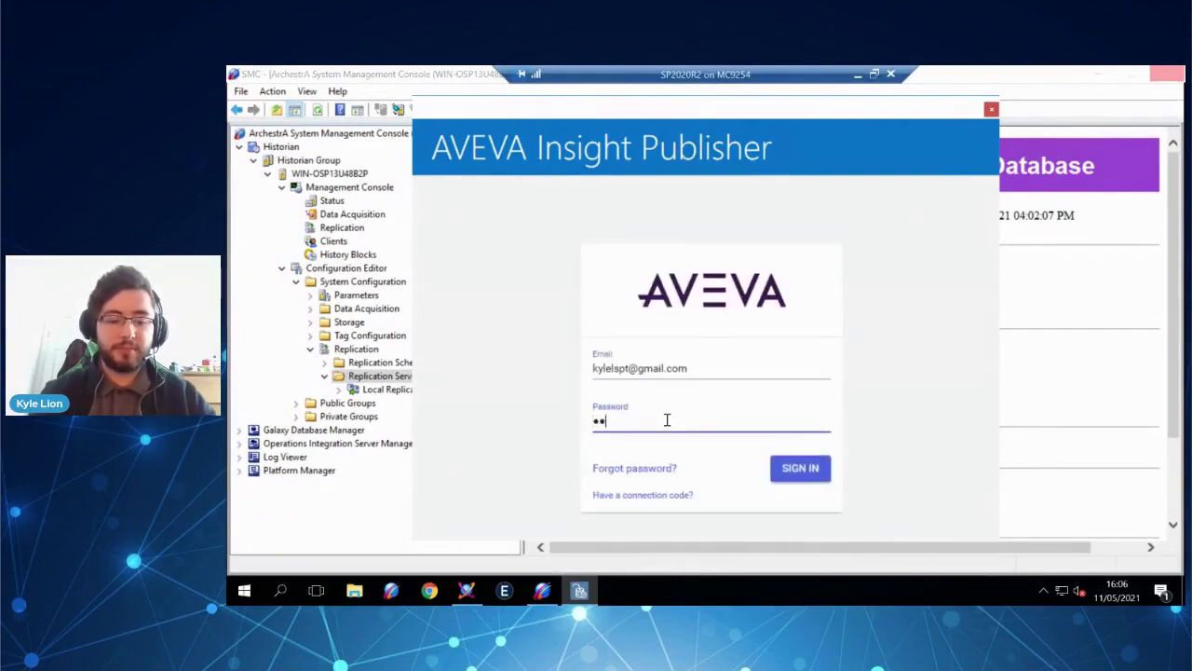
pyautogui.write('•••••••')
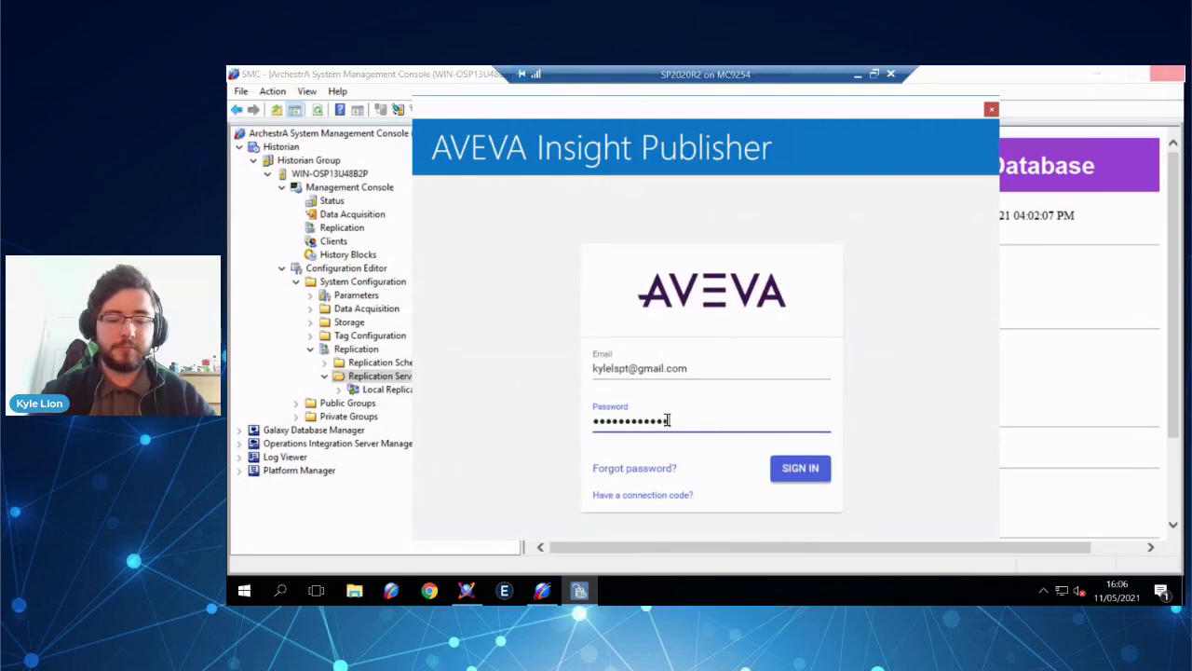
pyautogui.write('••')
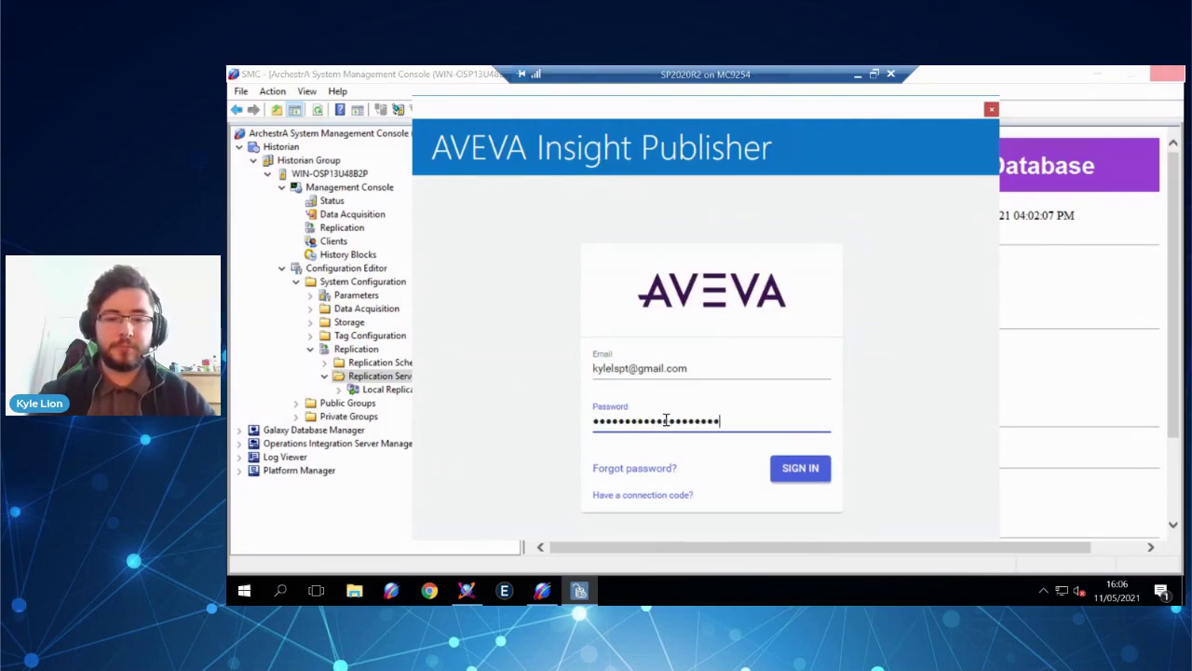
pyautogui.click(815, 468)
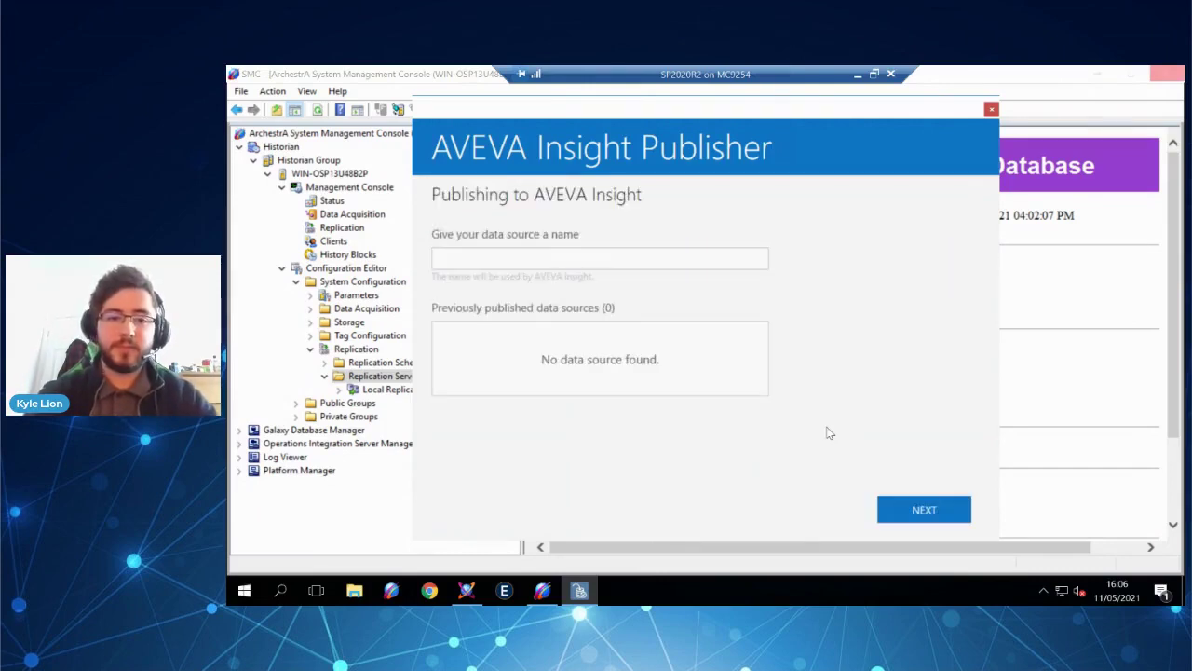
# Name the data source 'Histori', set its location to Bakery, and publish it.
pyautogui.click(625, 259)
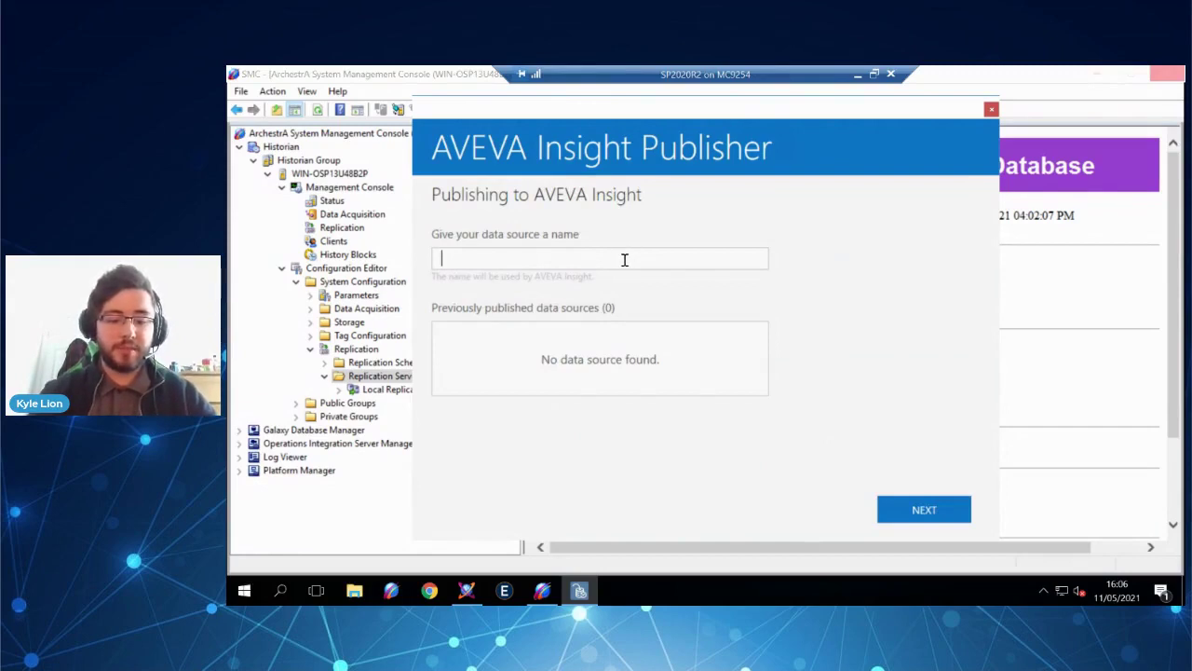
pyautogui.write('Historian')
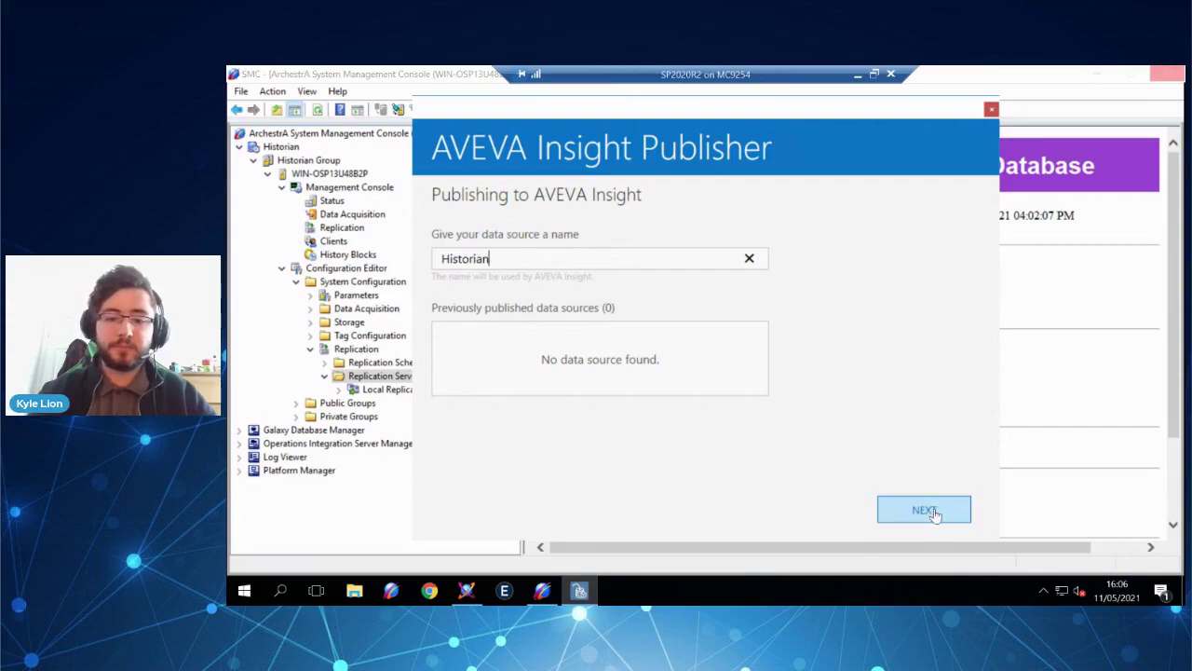
pyautogui.click(934, 512)
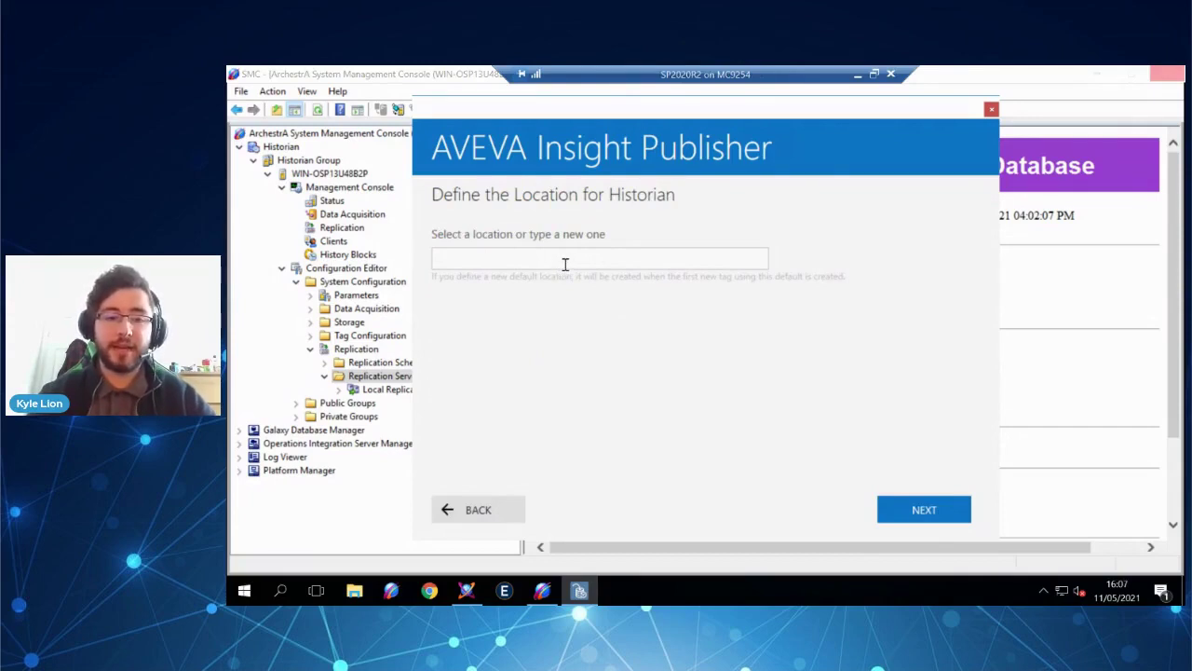
pyautogui.click(565, 263)
pyautogui.write('Bakery')
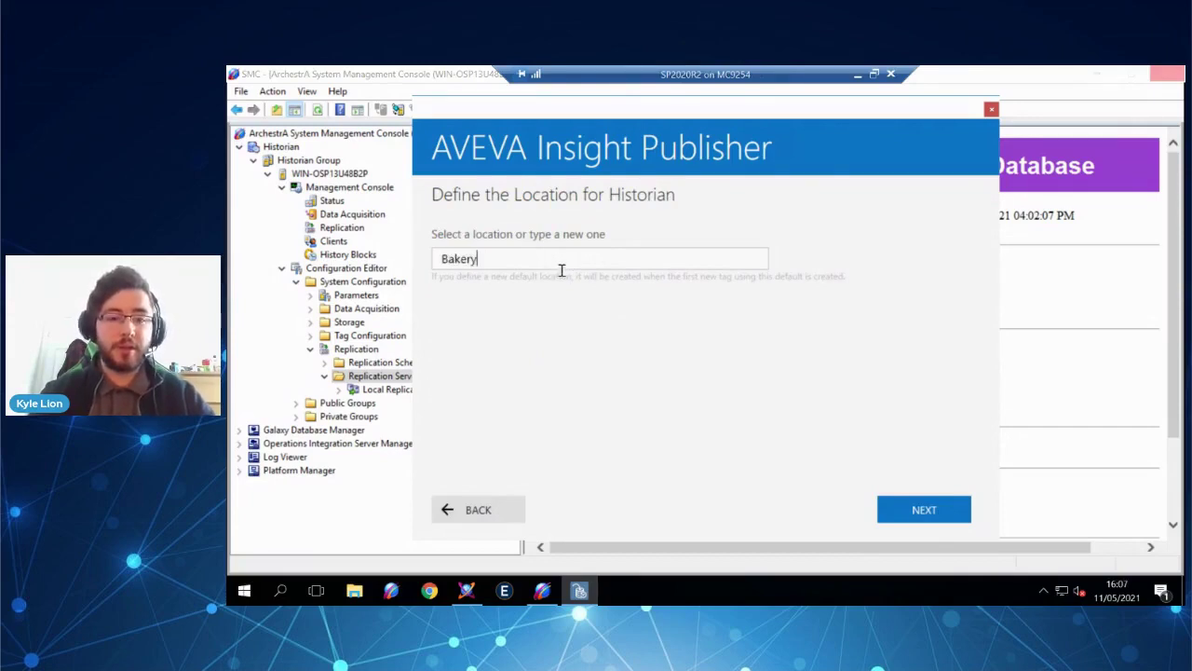
pyautogui.click(934, 507)
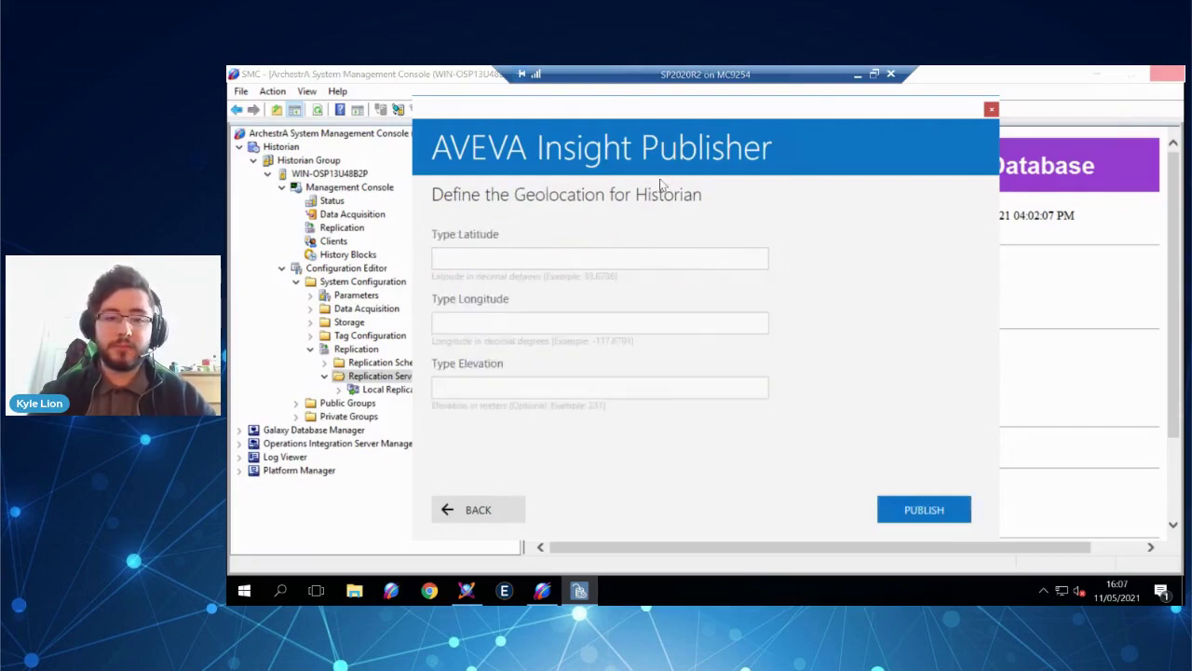
pyautogui.click(906, 518)
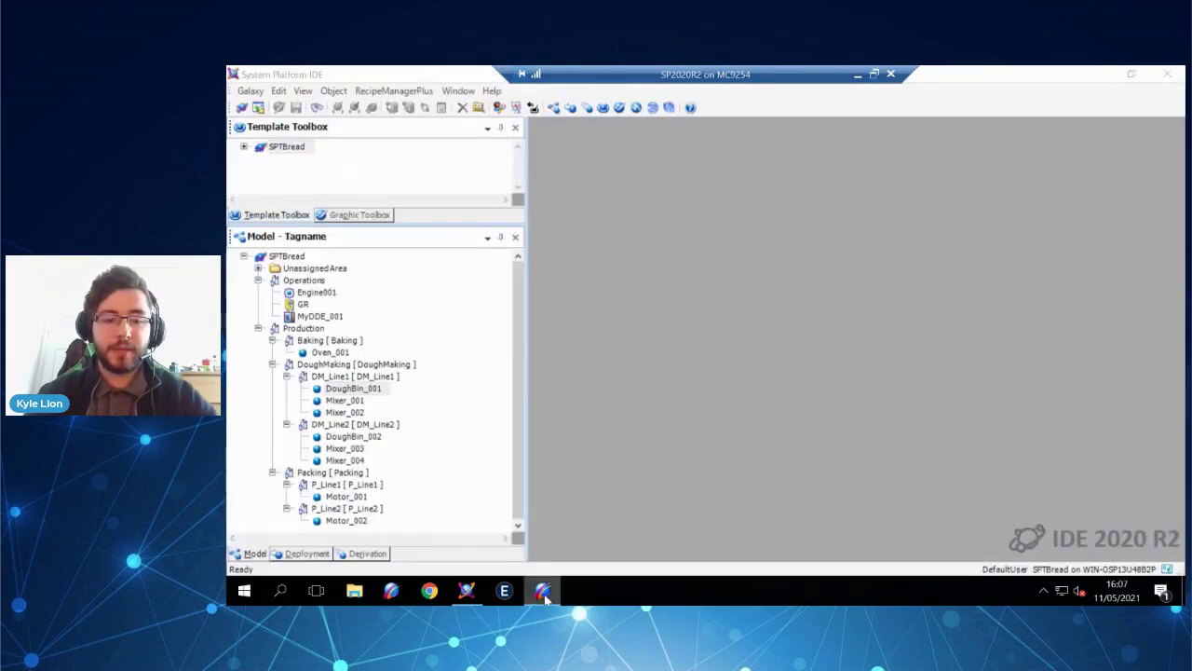
# Return to the SMC and advance the New Replication Server dialog to the Store Forward path prompt.
pyautogui.moveTo(546, 596)
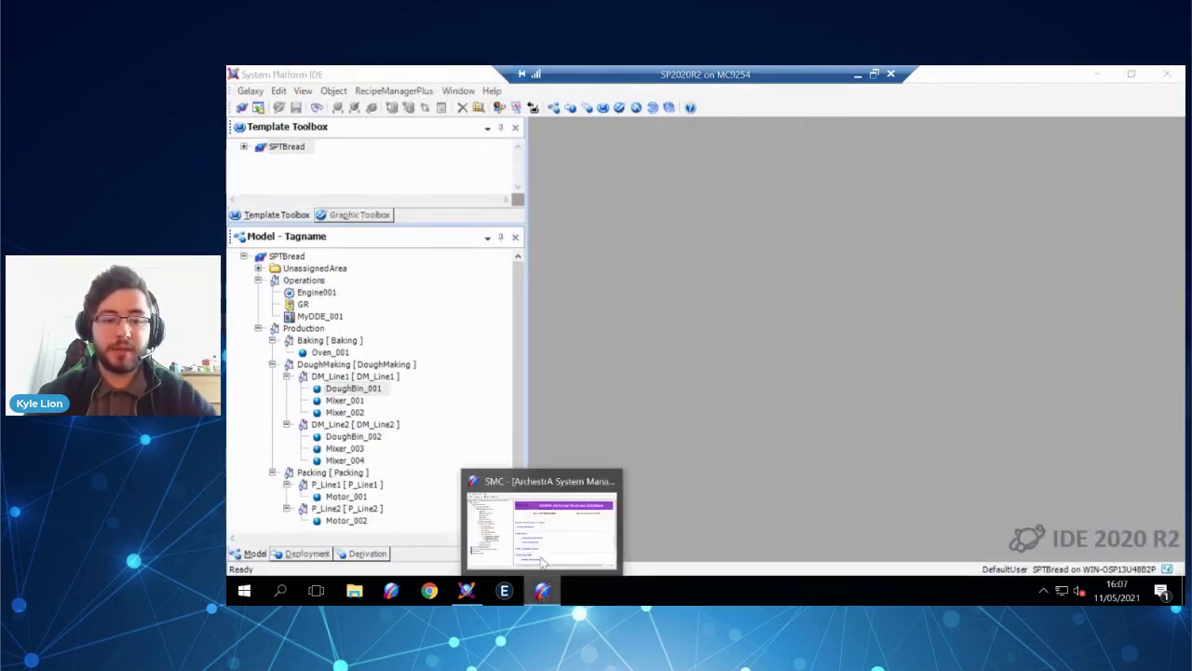
pyautogui.click(545, 542)
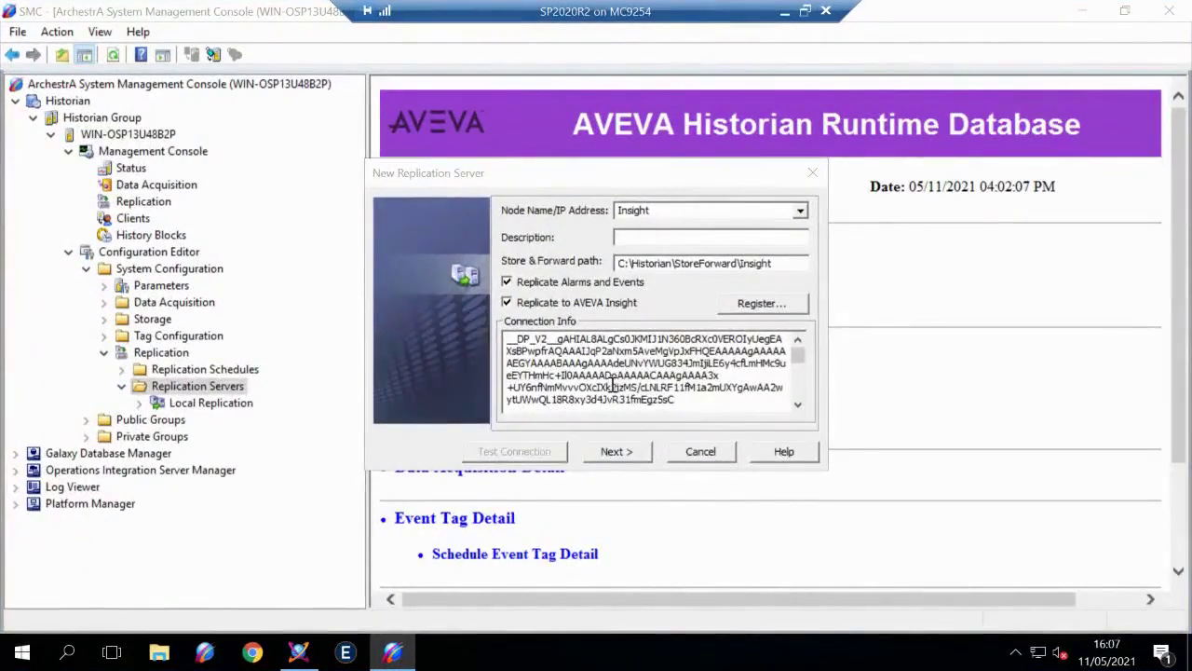
pyautogui.click(617, 450)
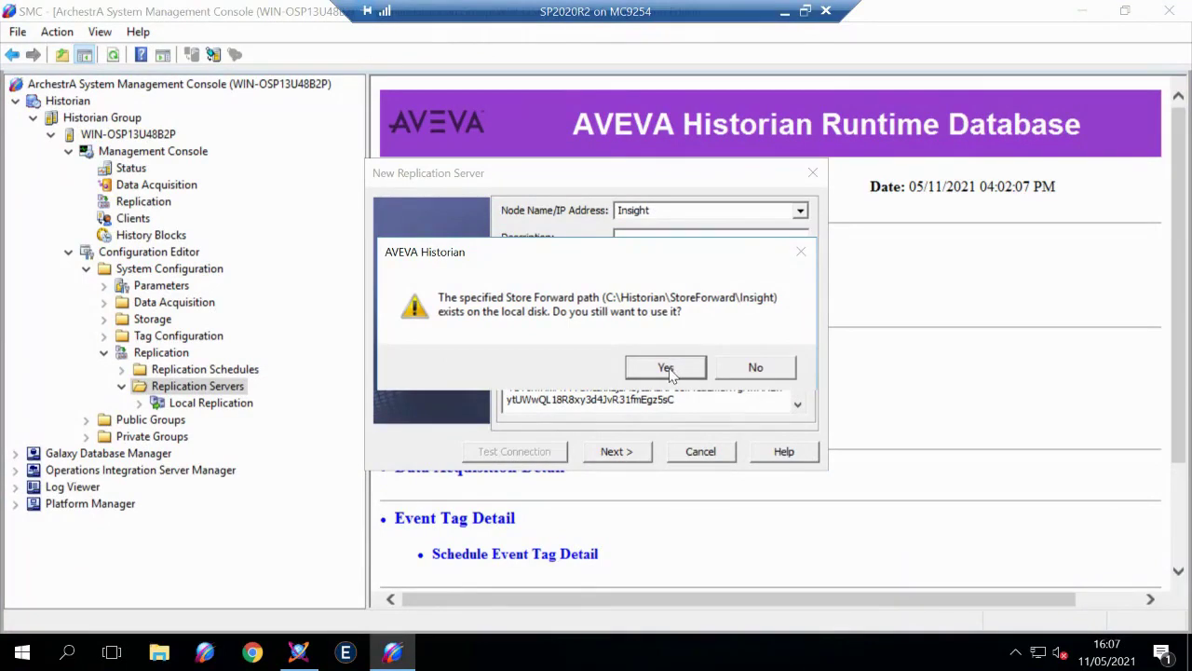
# Accept the existing Store Forward path, finish the server, and expand the new Insight node.
pyautogui.click(666, 369)
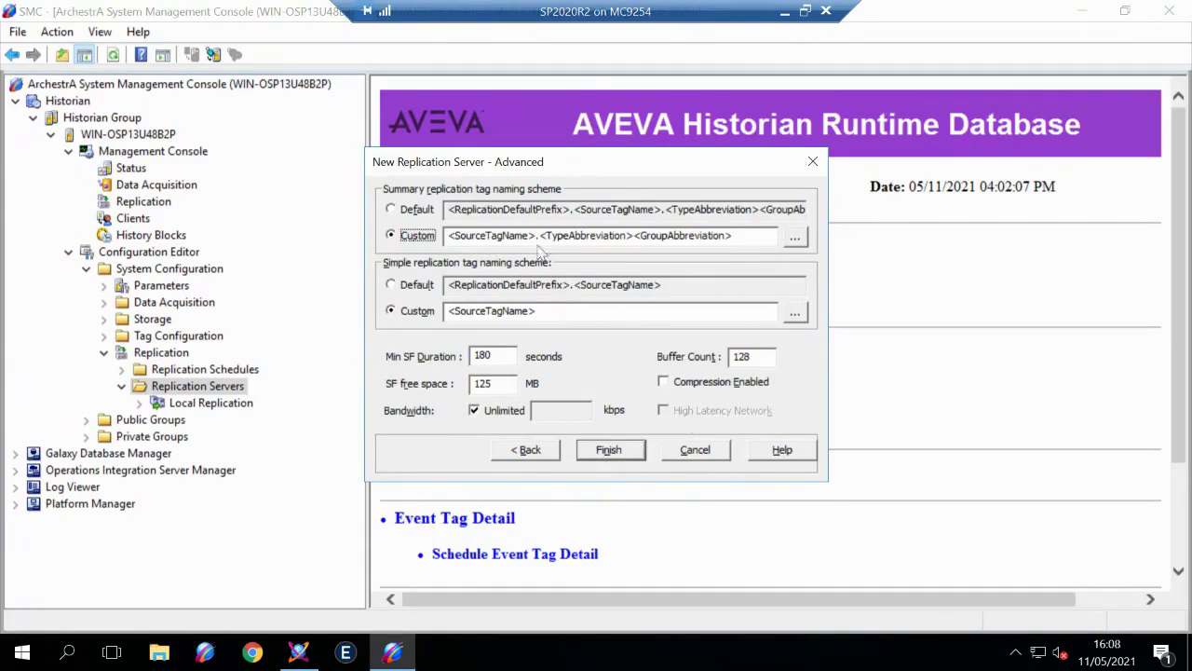
pyautogui.click(610, 452)
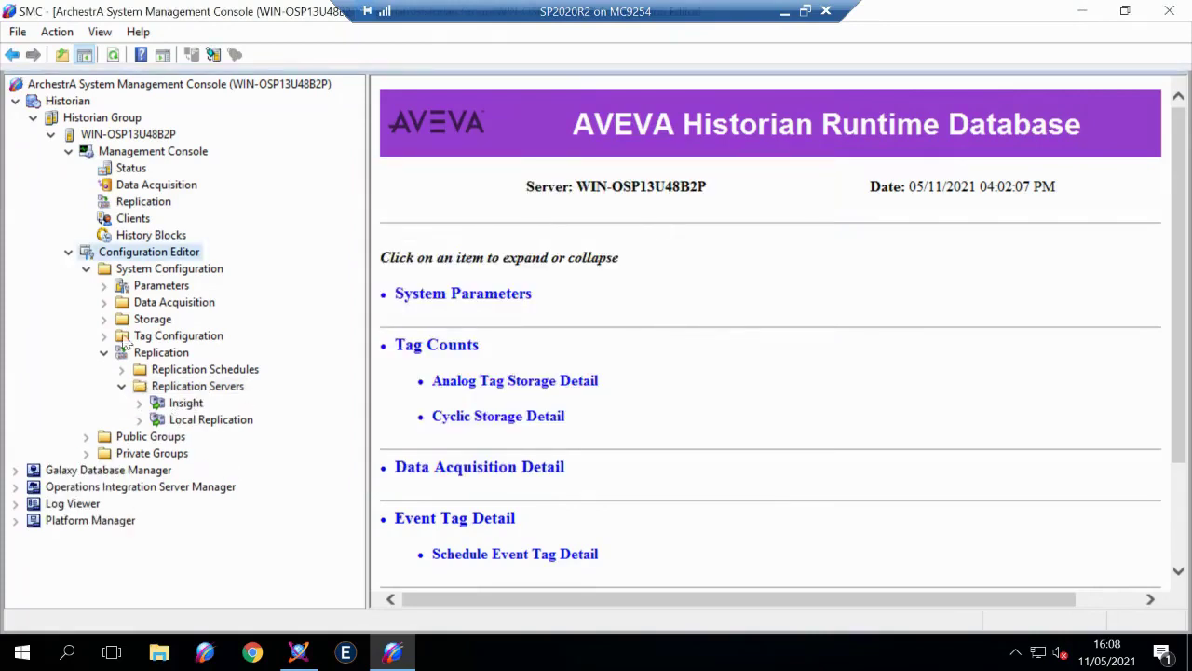
pyautogui.click(140, 404)
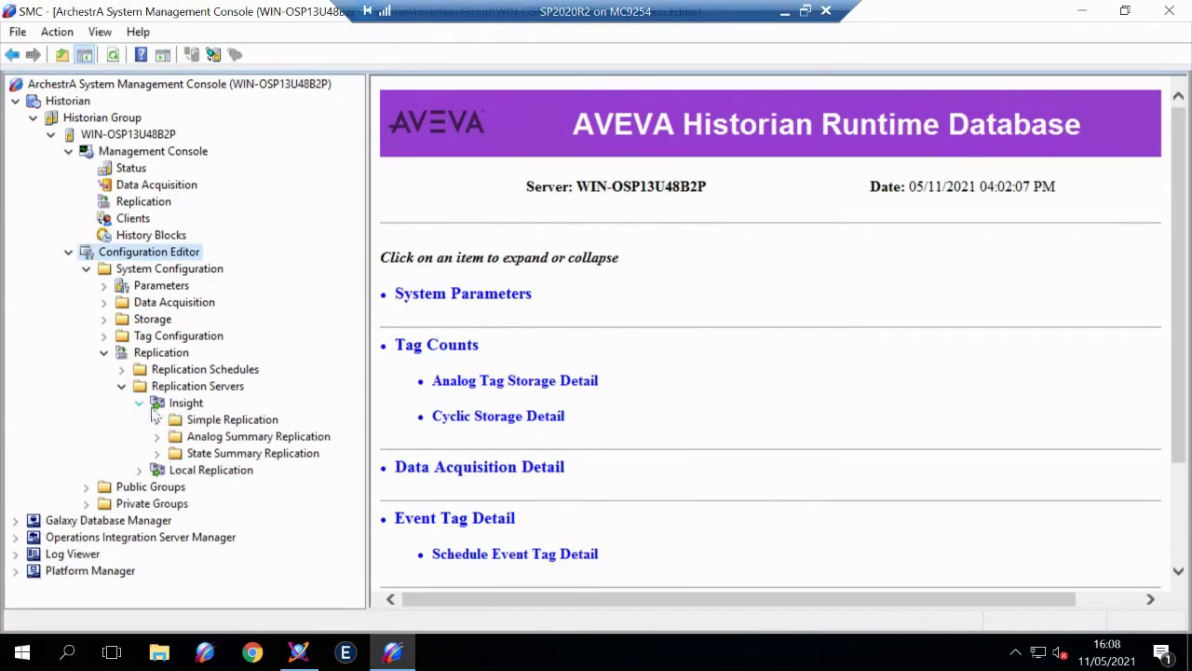
# Add Multiple Tags to Simple Replication, targeting DoughBin_001.Weight and DoughBin_002.Weight.
pyautogui.rightClick(202, 426)
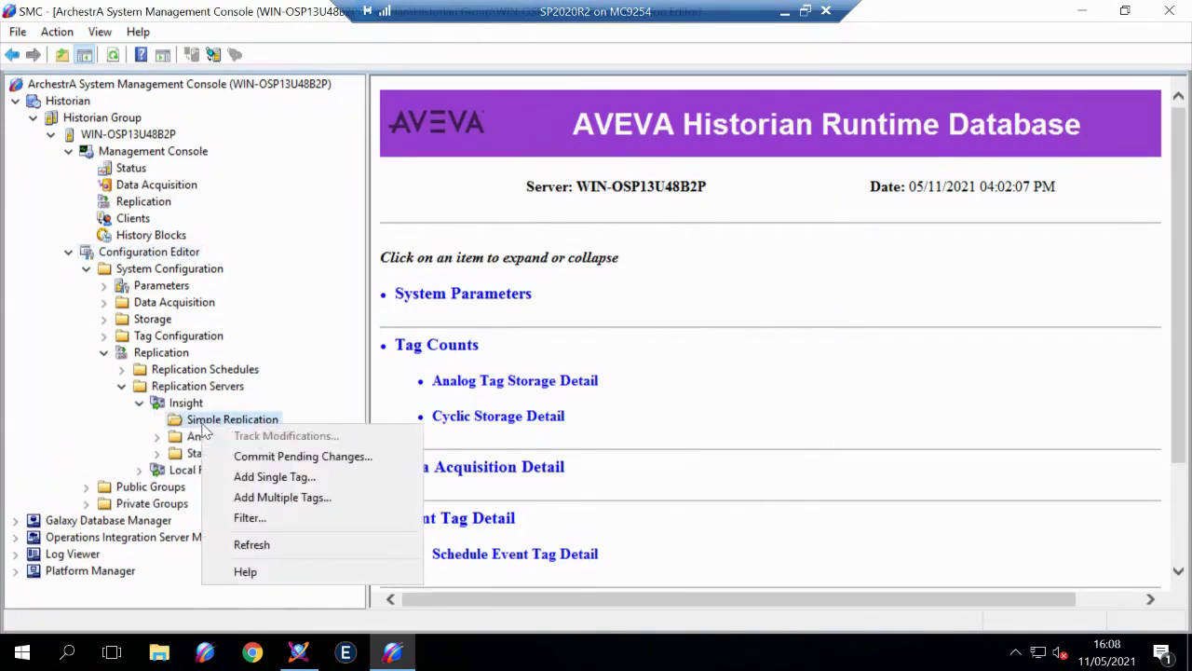
pyautogui.click(264, 500)
pyautogui.click(513, 123)
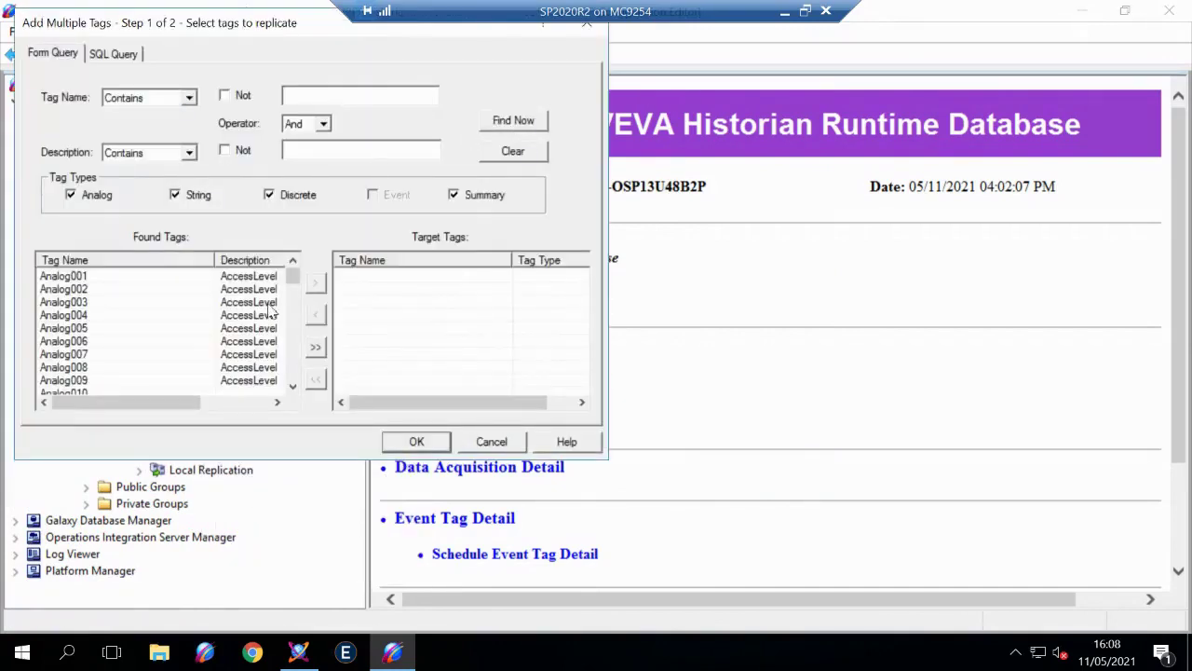
pyautogui.scroll(-2, 293, 389)
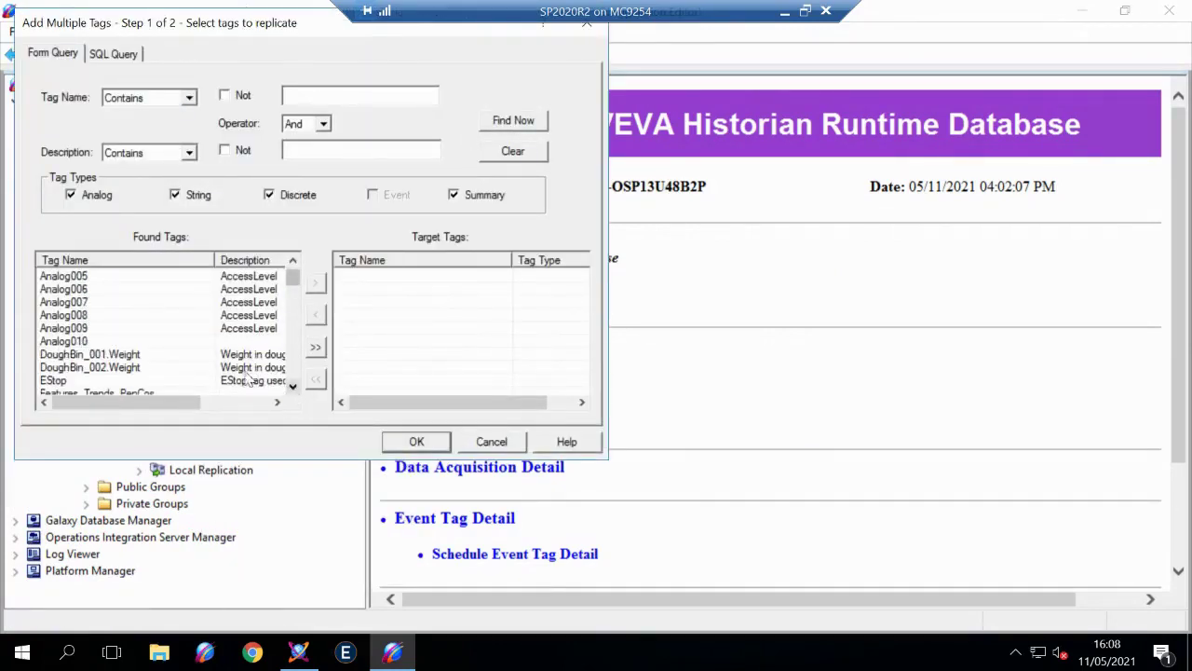
pyautogui.click(182, 355)
pyautogui.keyDown('shift'); pyautogui.click(179, 369); pyautogui.keyUp('shift')
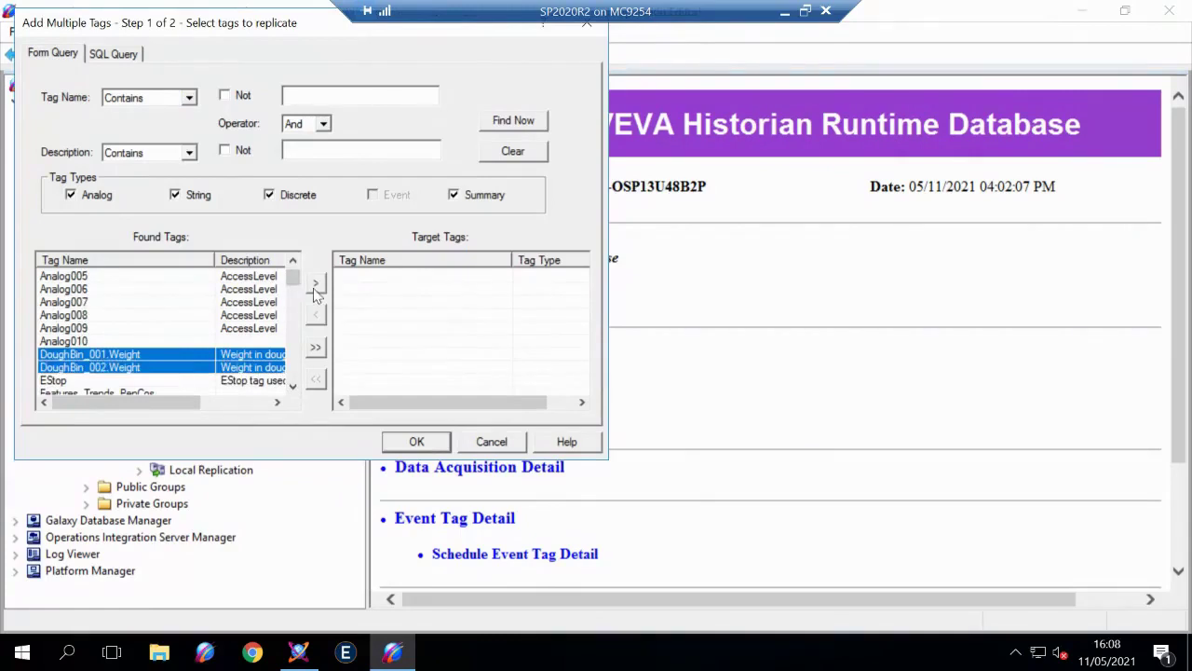
pyautogui.click(315, 284)
# Target tags Mixer_001.Cmd through Oven_001.Temperature and create all 15 replicated tags.
pyautogui.scroll(-3, 283, 296)
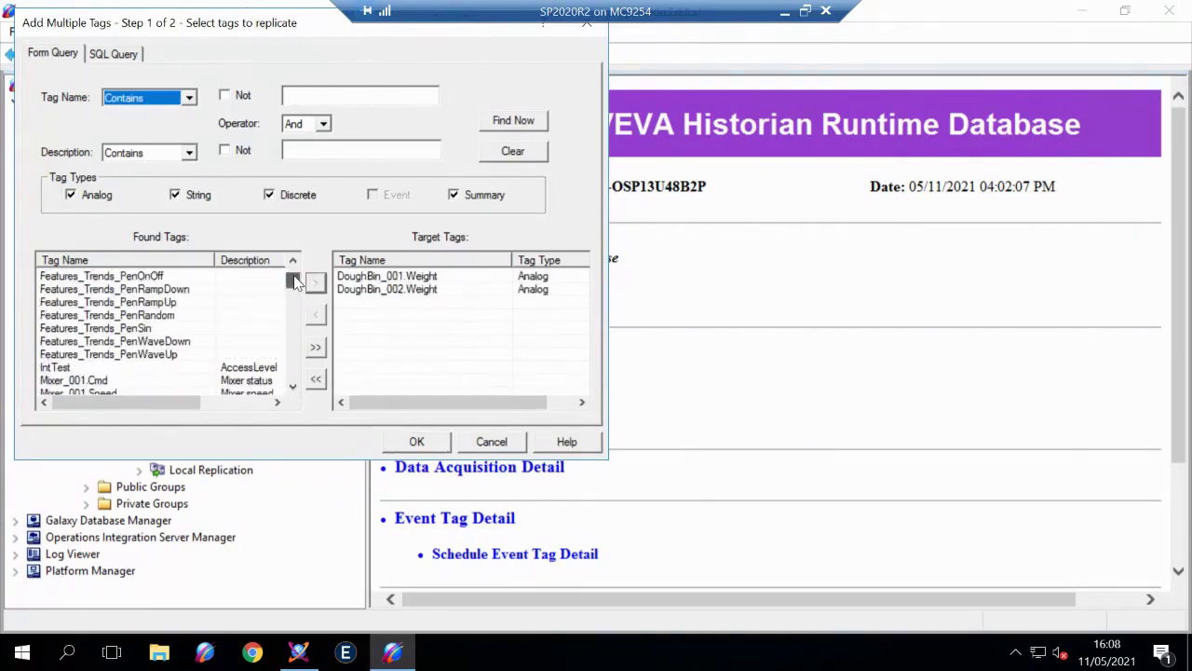
pyautogui.click(105, 354)
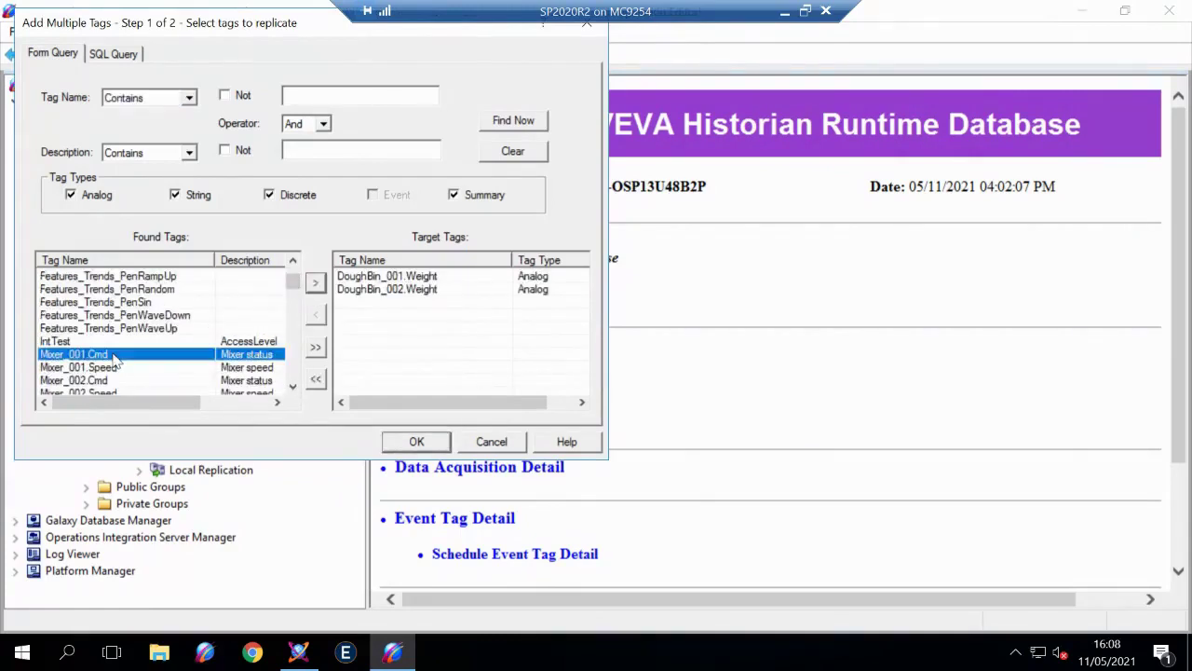
pyautogui.scroll(-4, 116, 358)
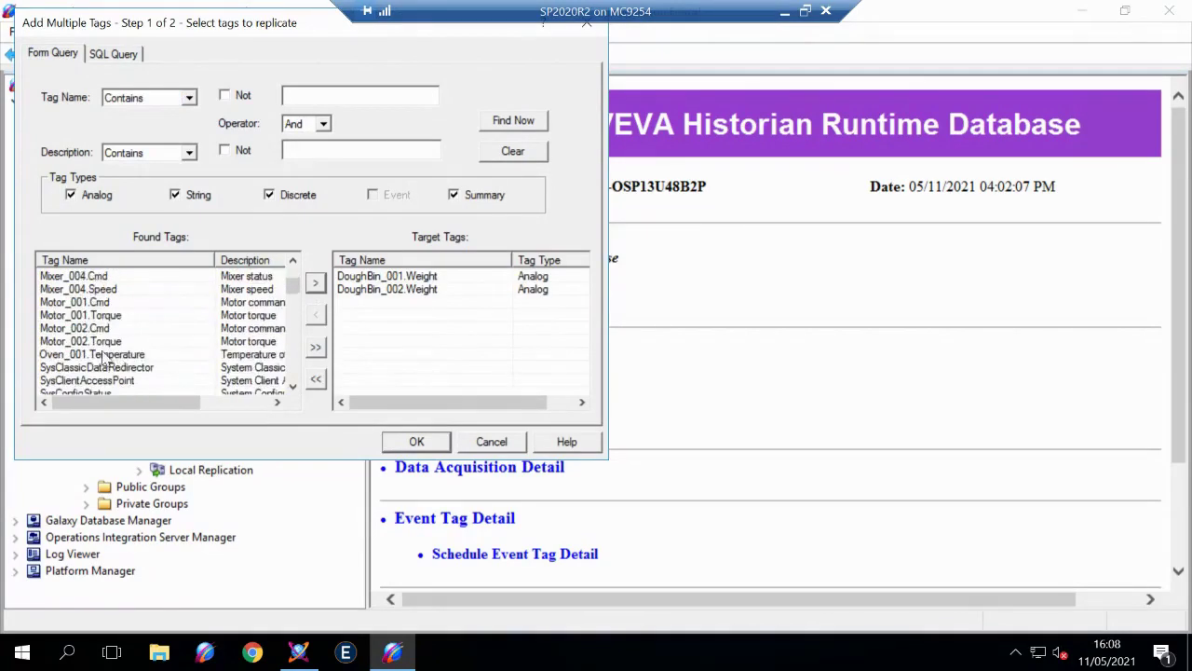
pyautogui.keyDown('shift'); pyautogui.click(108, 357); pyautogui.keyUp('shift')
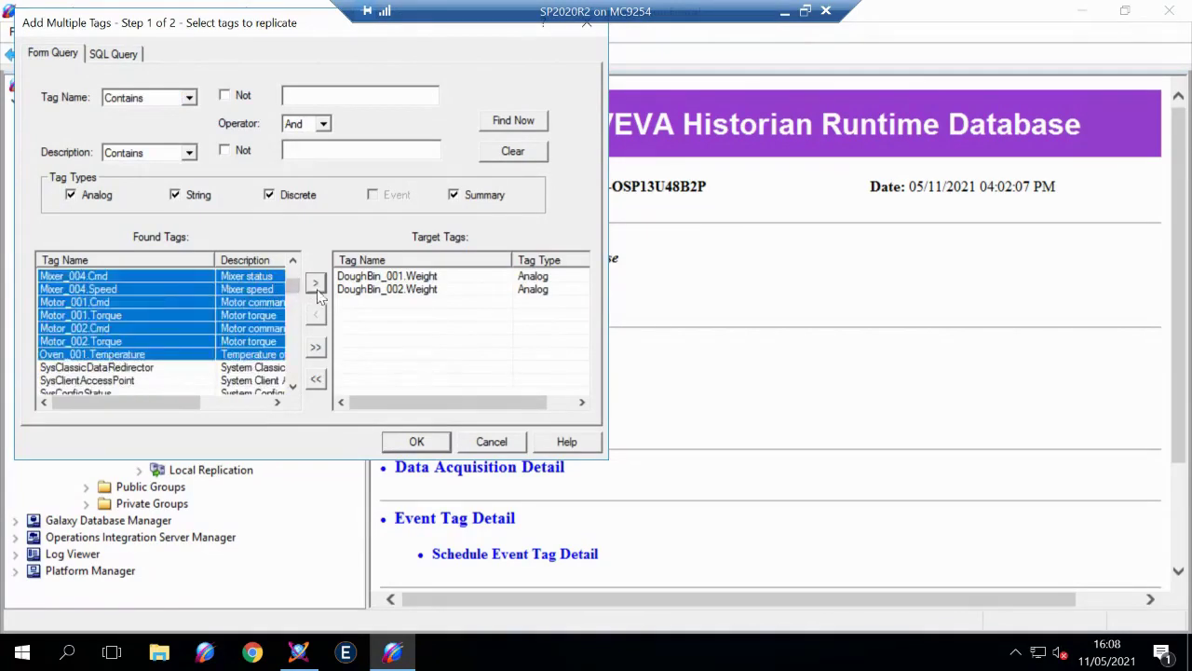
pyautogui.click(316, 283)
pyautogui.click(410, 442)
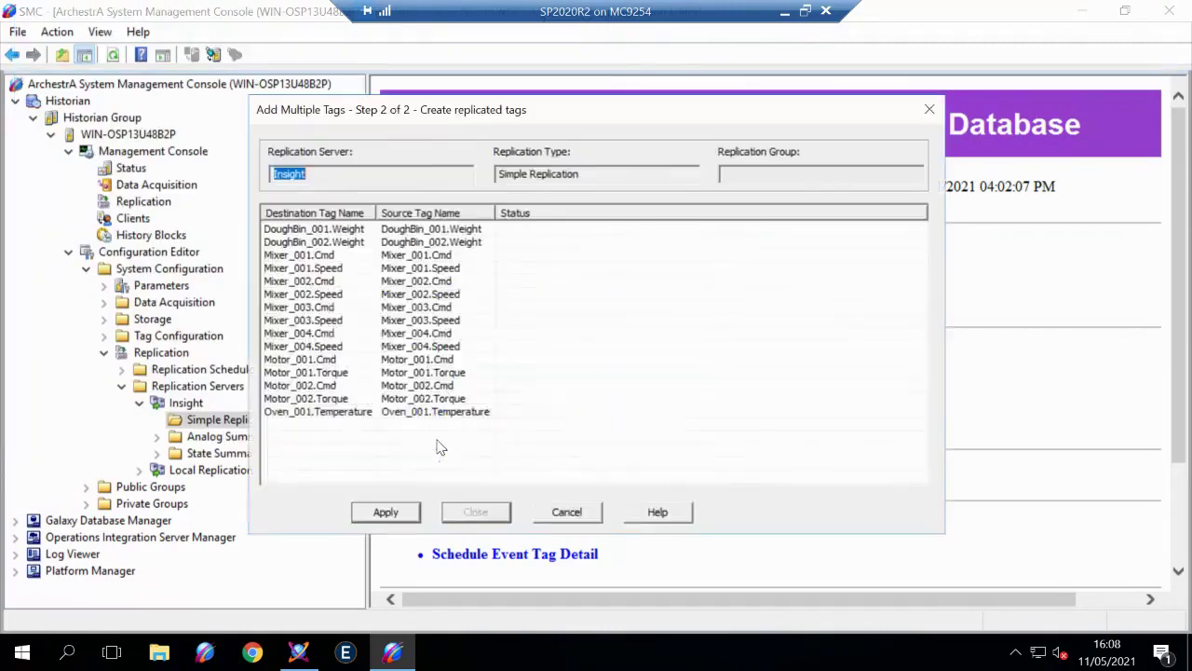
pyautogui.click(410, 514)
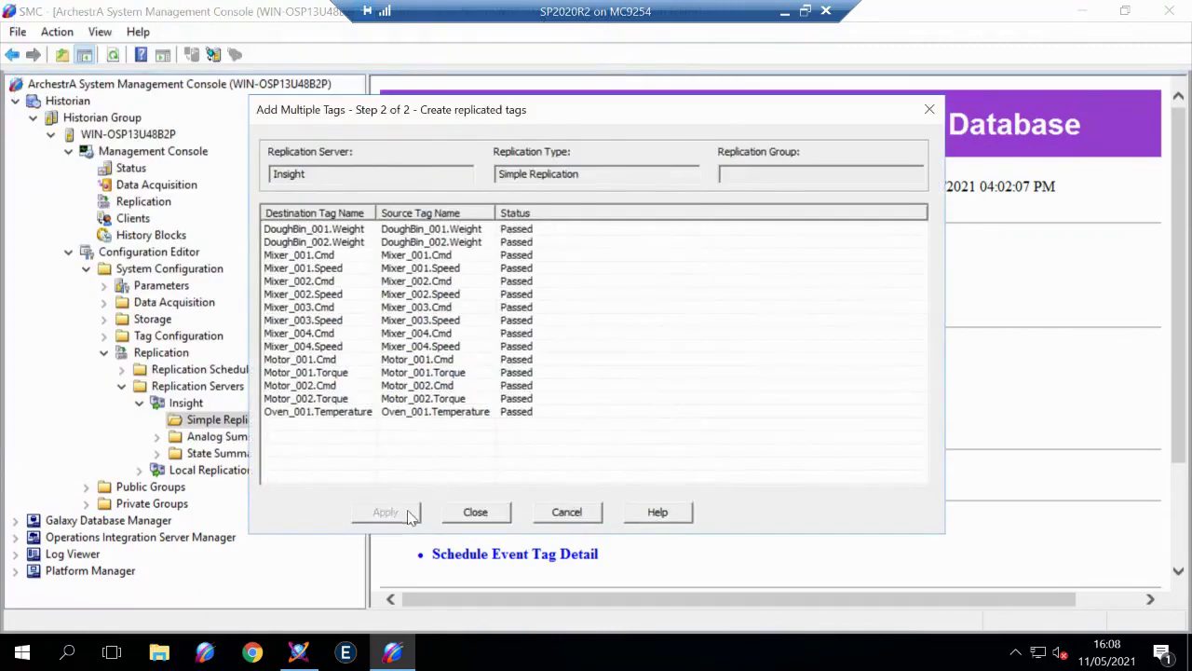
pyautogui.click(476, 513)
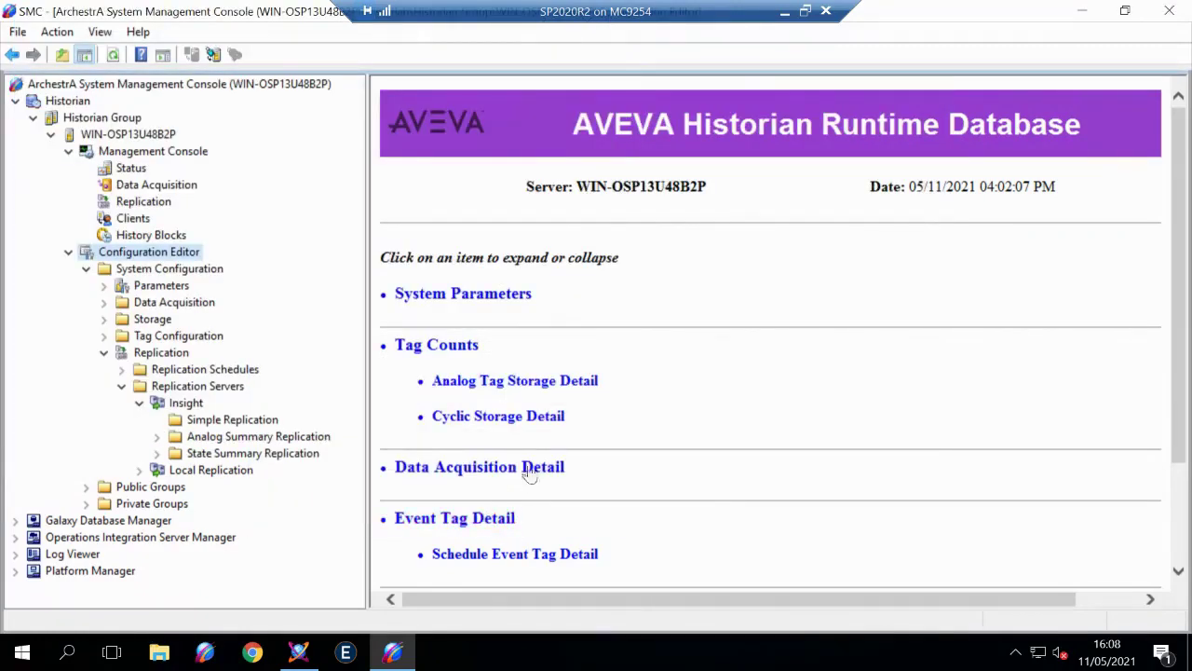
pyautogui.click(195, 421)
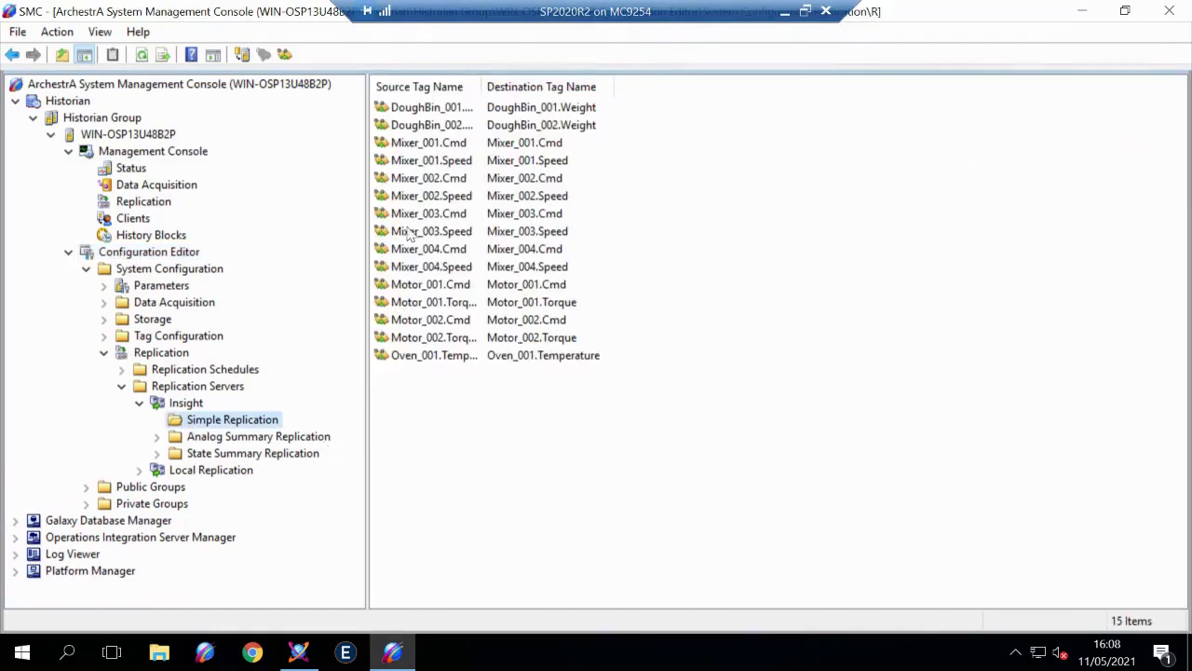
# Commit the Insight server's pending replication changes, then minimize the remote desktop session.
pyautogui.rightClick(173, 406)
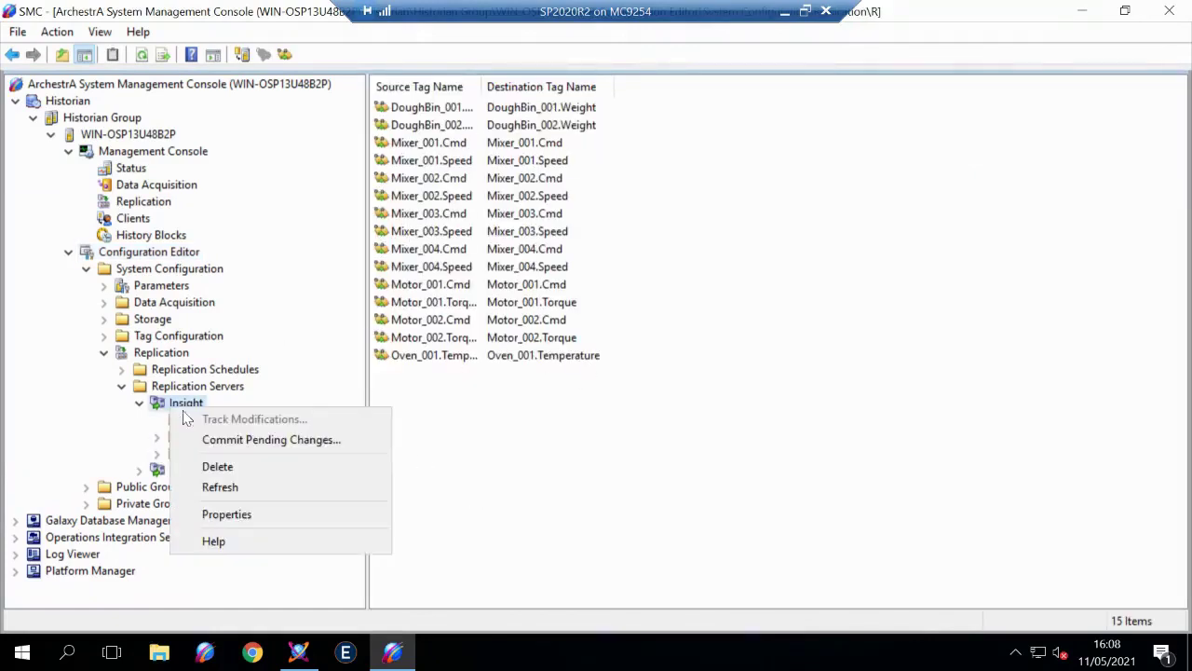
pyautogui.click(249, 439)
pyautogui.click(556, 403)
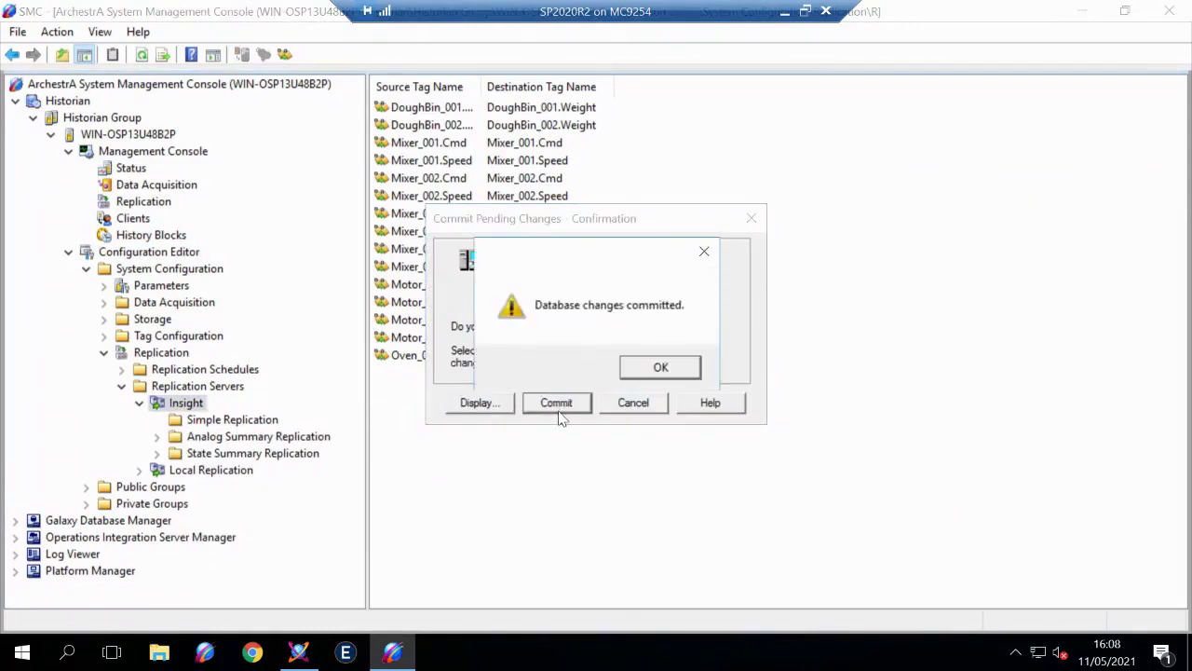
pyautogui.click(666, 370)
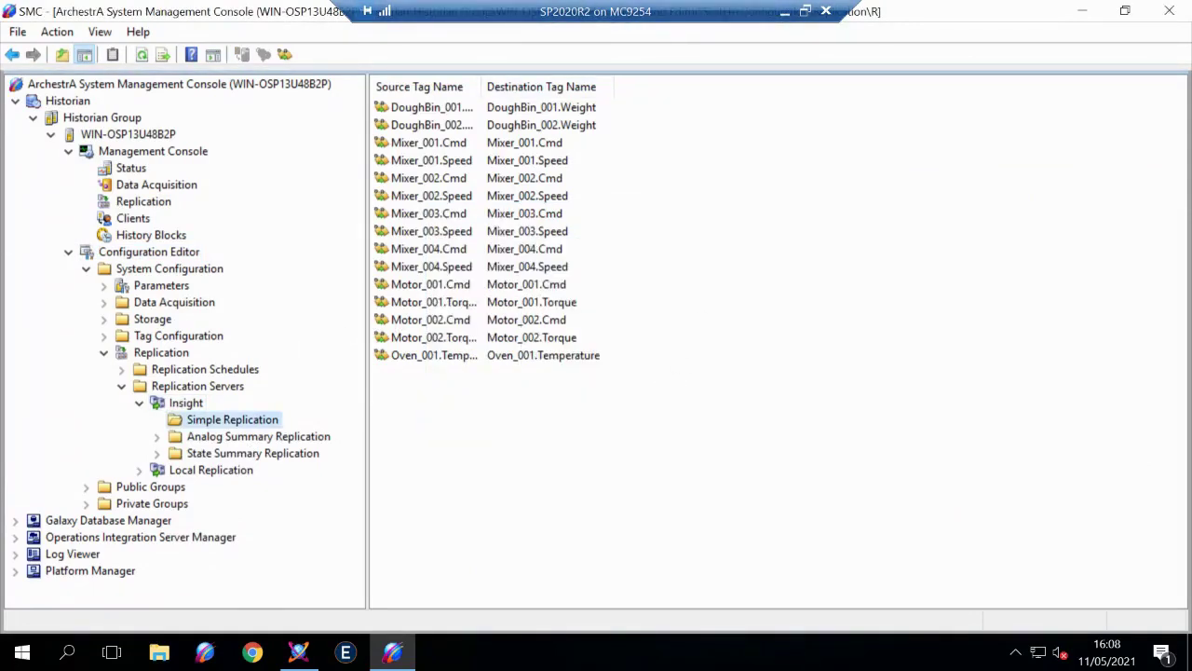
pyautogui.click(785, 12)
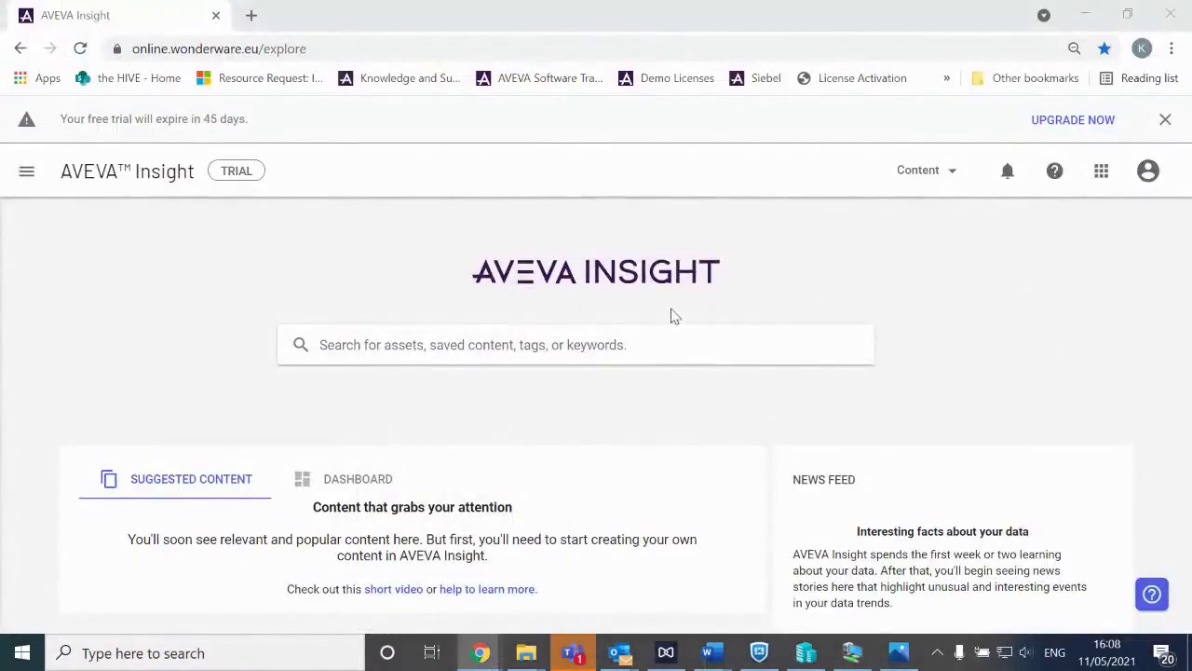
pyautogui.click(1103, 174)
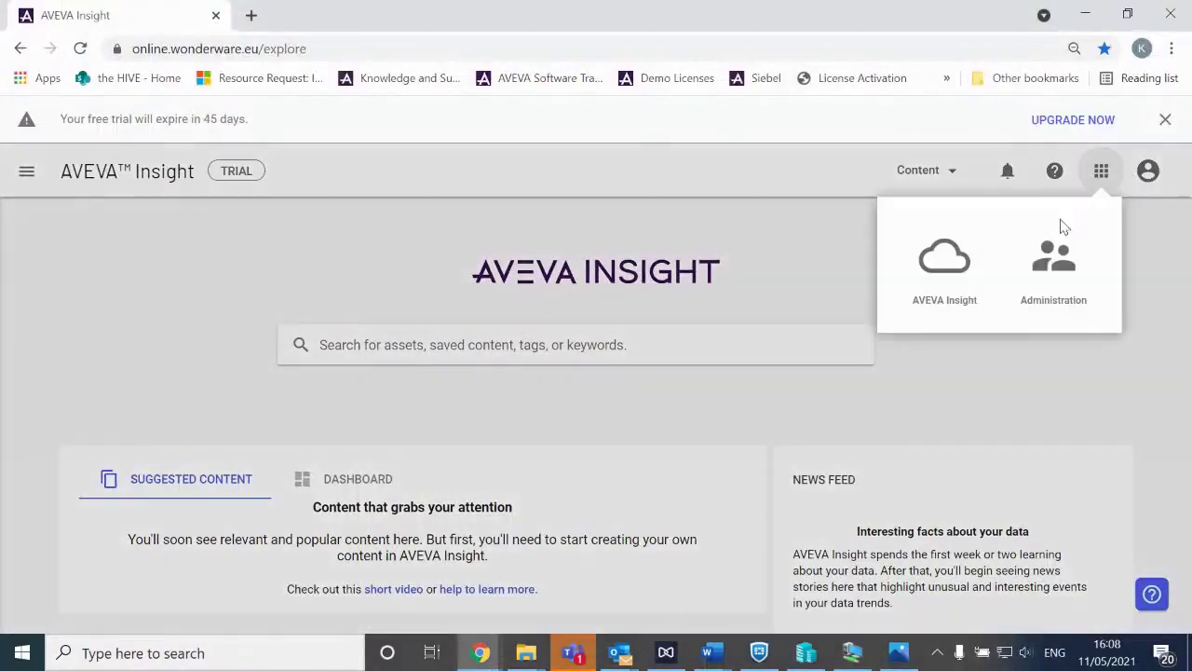
pyautogui.click(1046, 268)
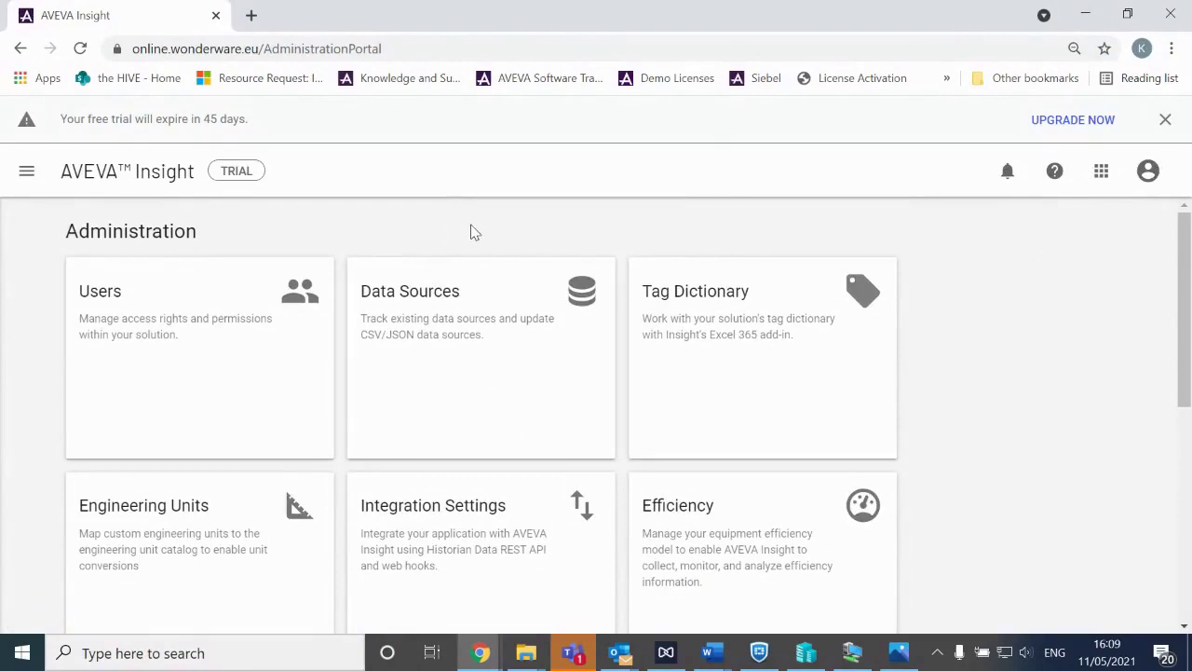
pyautogui.click(468, 313)
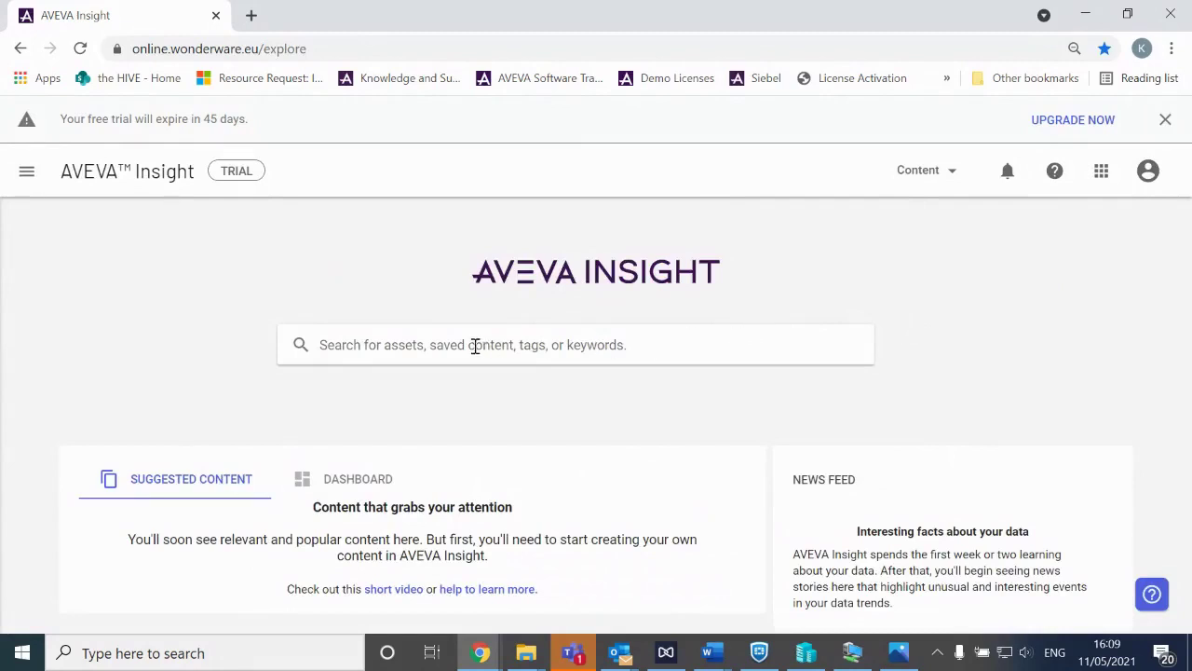
pyautogui.click(389, 344)
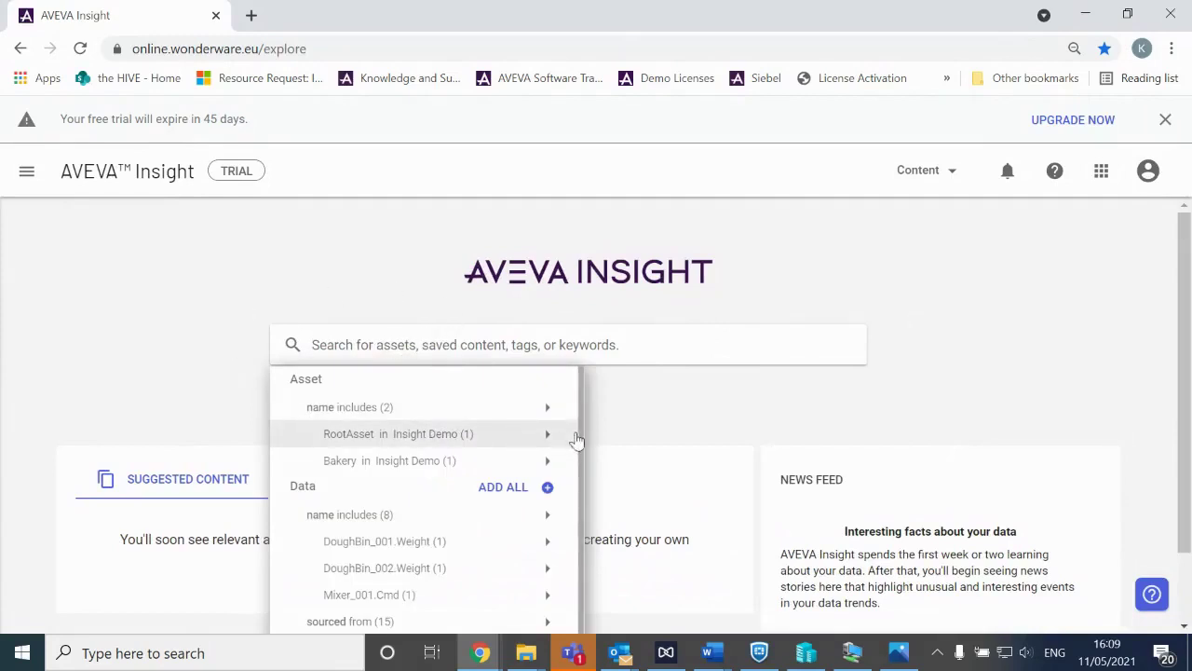
# Show DoughBin_001.Weight as a Line Chart and zoom into roughly 4:09–4:11 PM.
pyautogui.scroll(-1, 407, 544)
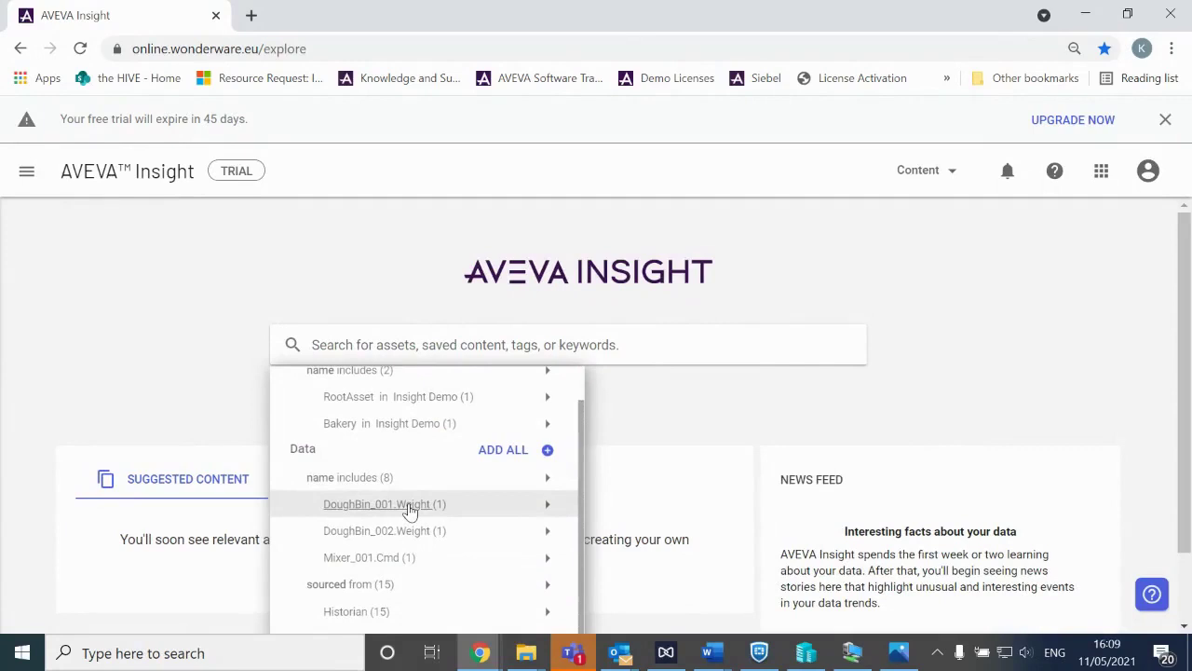
pyautogui.click(406, 508)
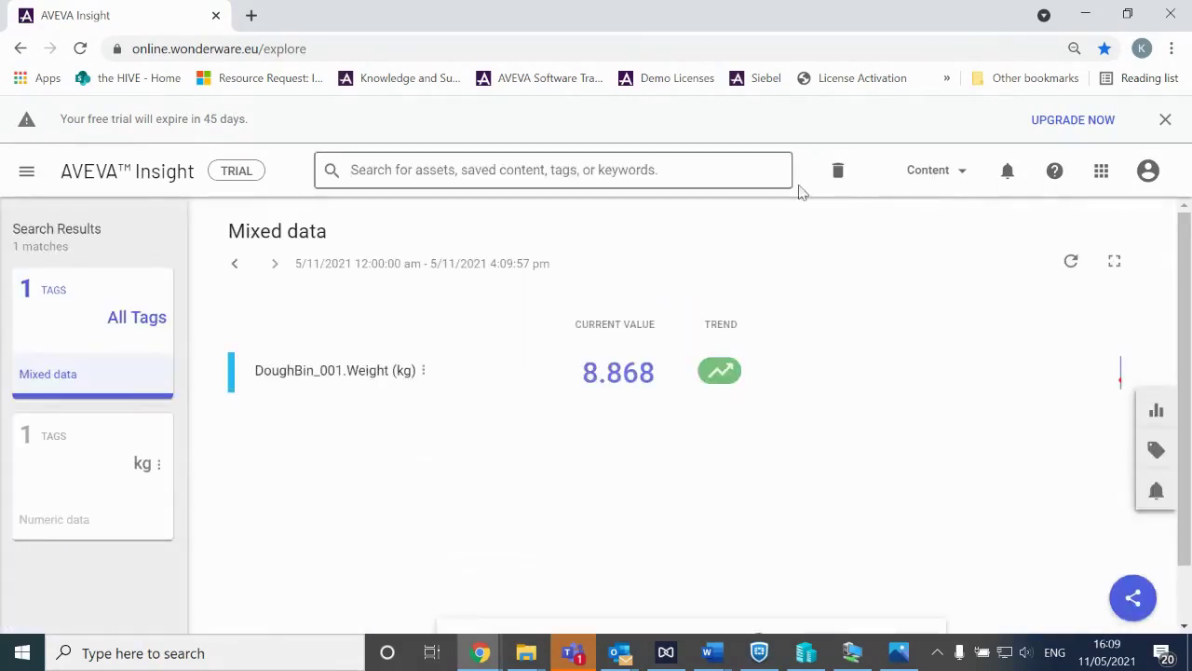
pyautogui.click(1156, 410)
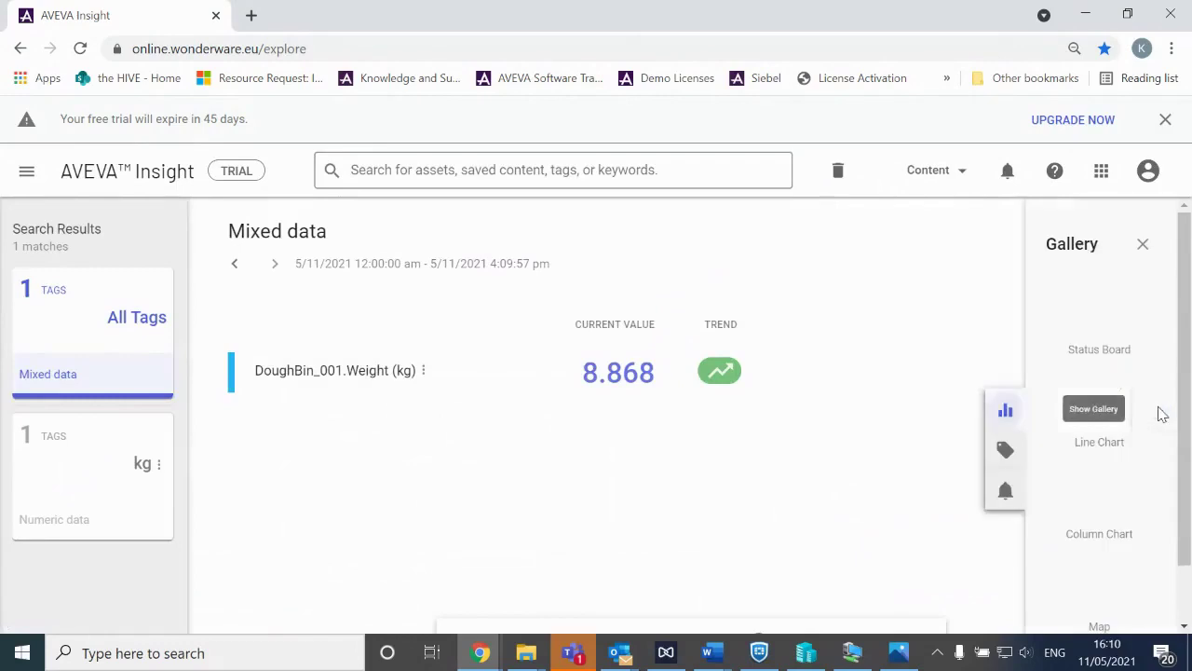
pyautogui.click(1097, 407)
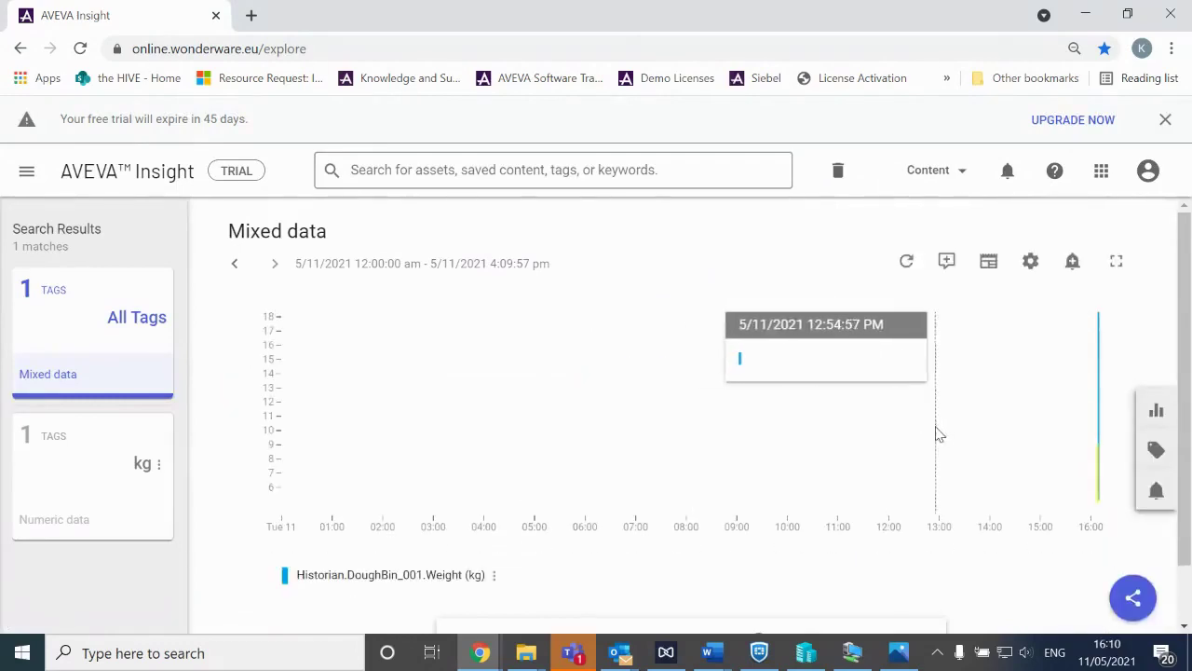
pyautogui.moveTo(950, 437); pyautogui.dragTo(718, 426)
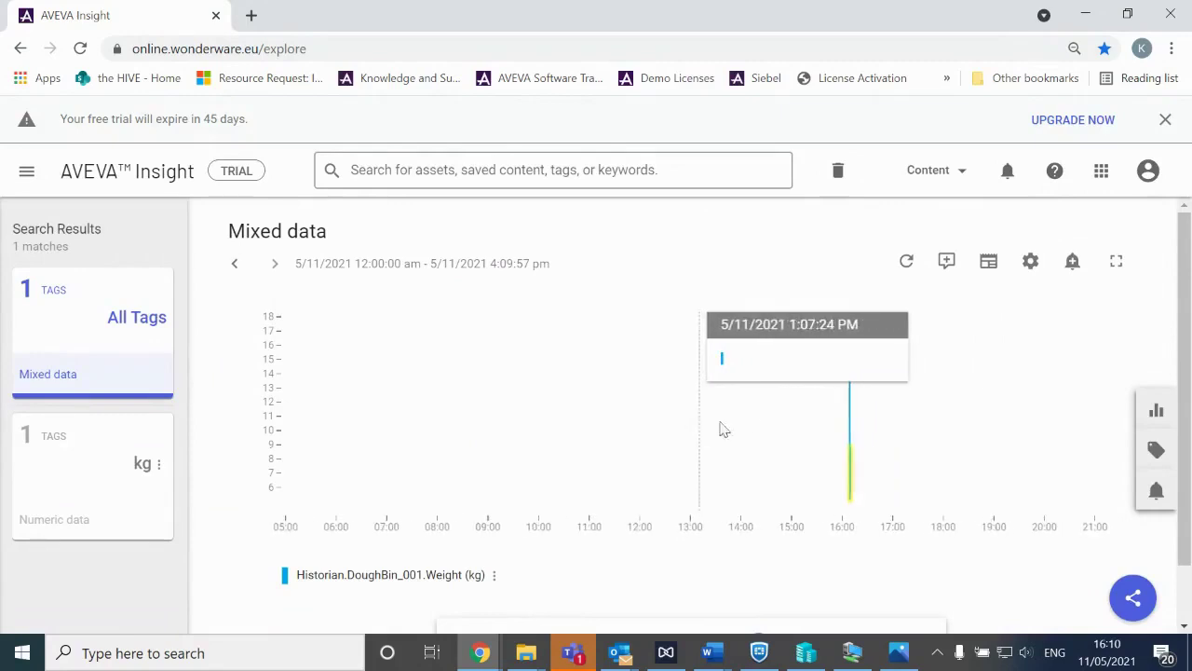
pyautogui.scroll(3, 881, 440)
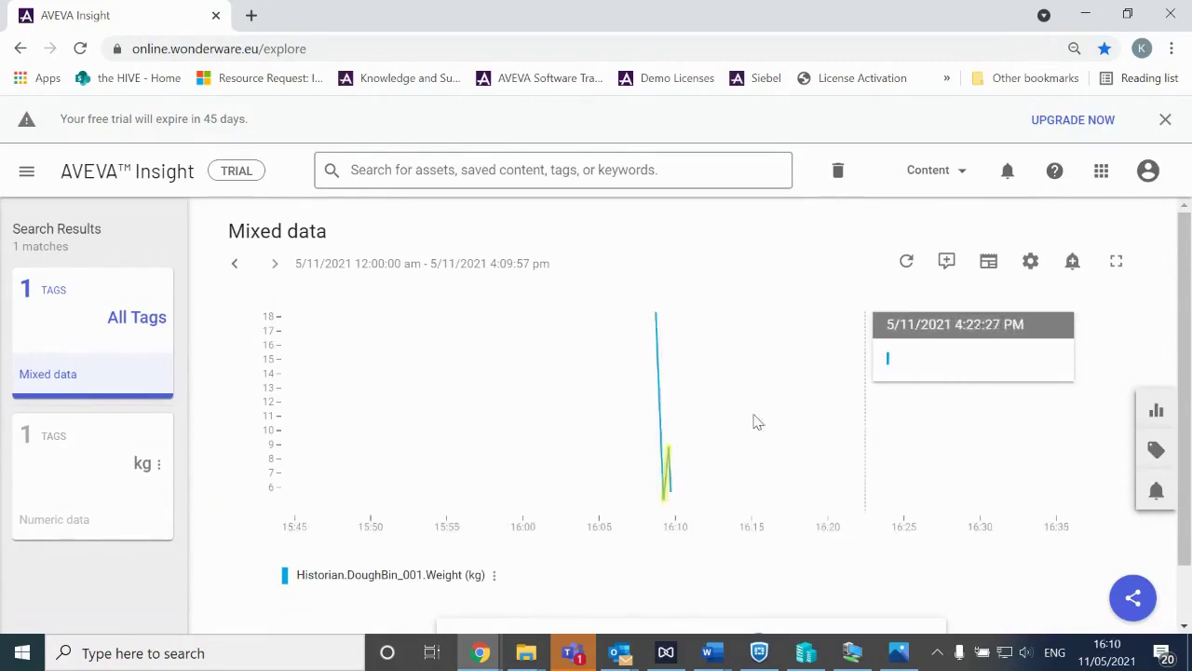
pyautogui.scroll(5, 692, 407)
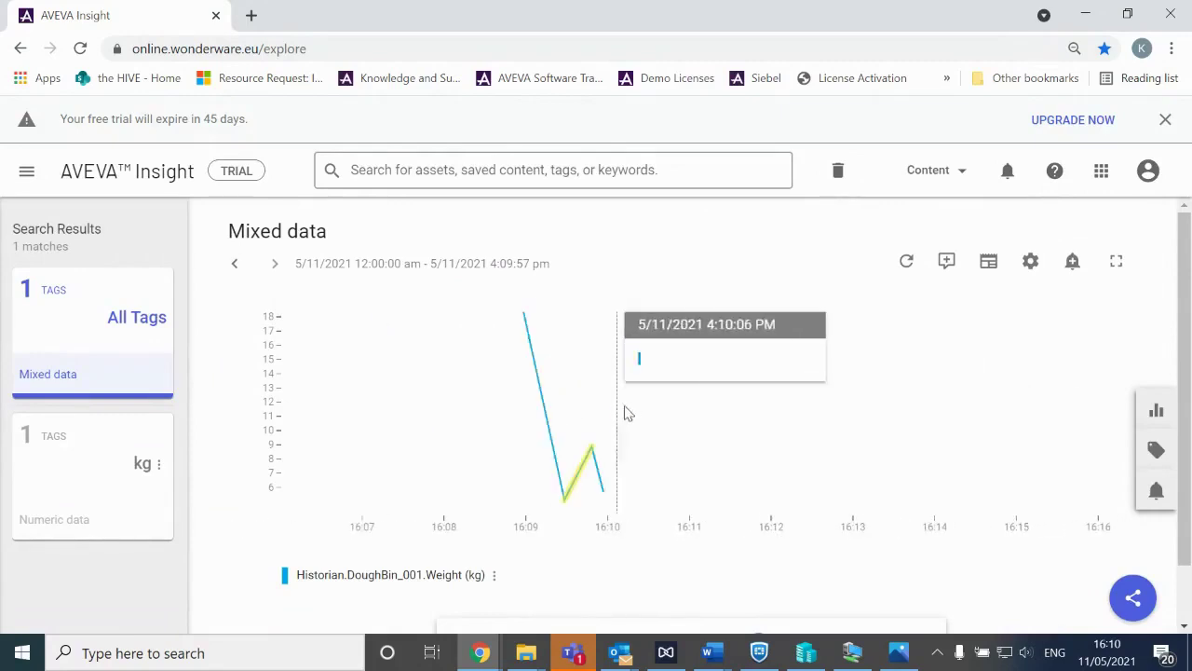
pyautogui.scroll(5, 643, 452)
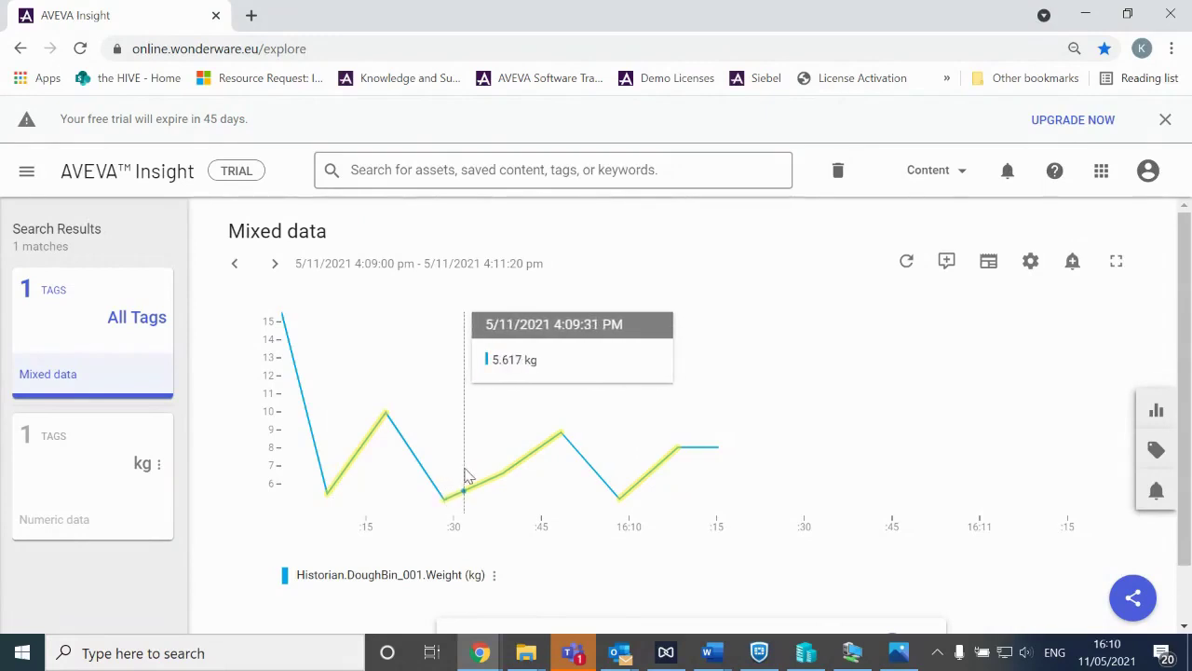
# Go to the Alarms page from Insight's main navigation menu, leaving the DoughBin_001.Weight trend.
pyautogui.click(26, 173)
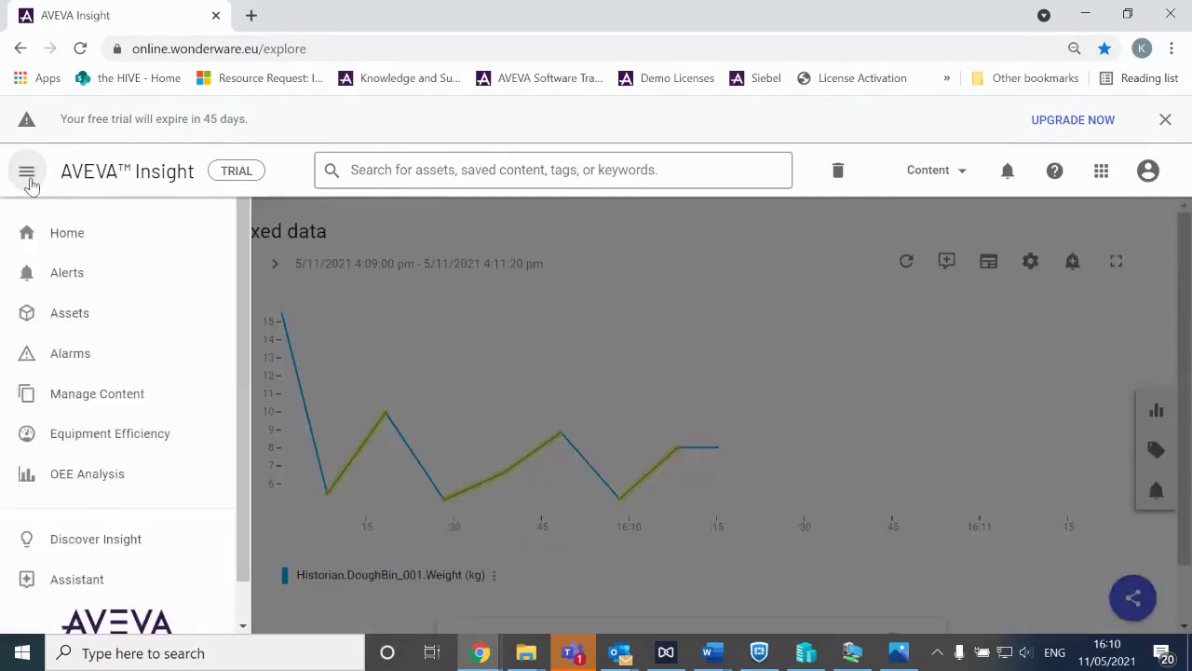
pyautogui.click(107, 362)
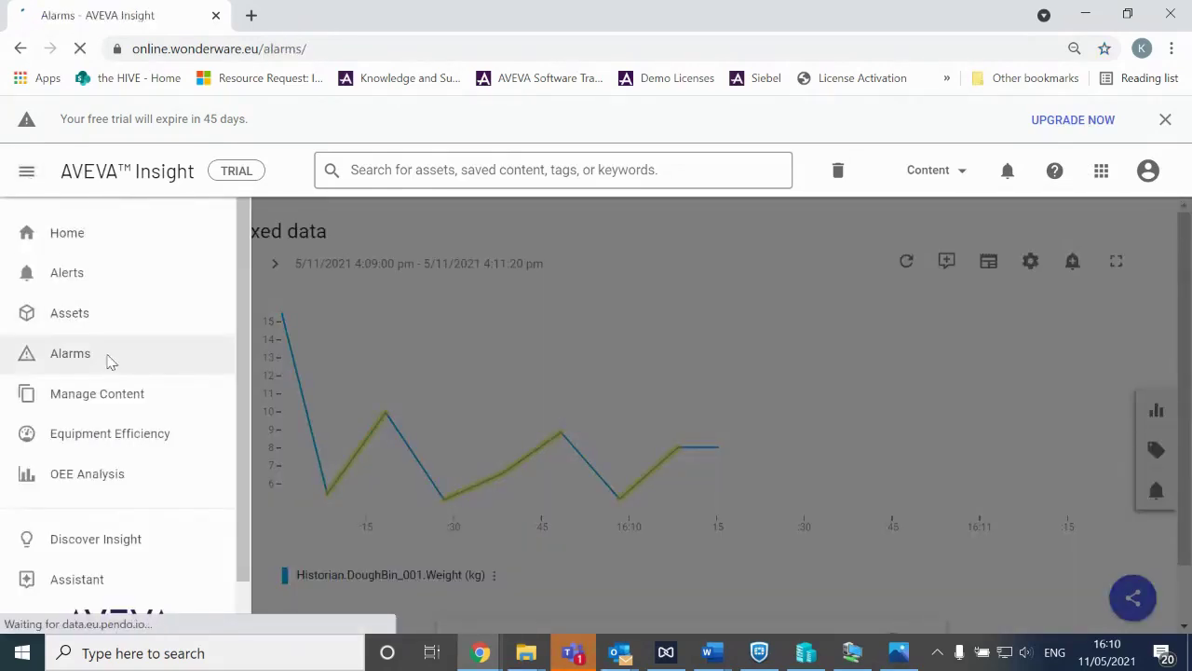